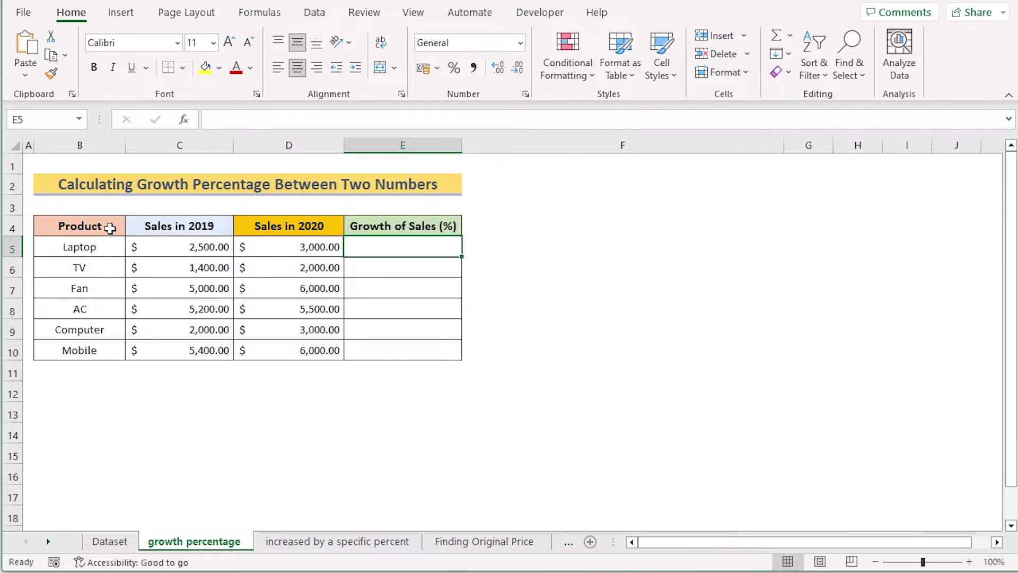
# Review the Product, Sales in 2019, Sales in 2020 and Growth of Sales headers and columns
pyautogui.click(109, 228)
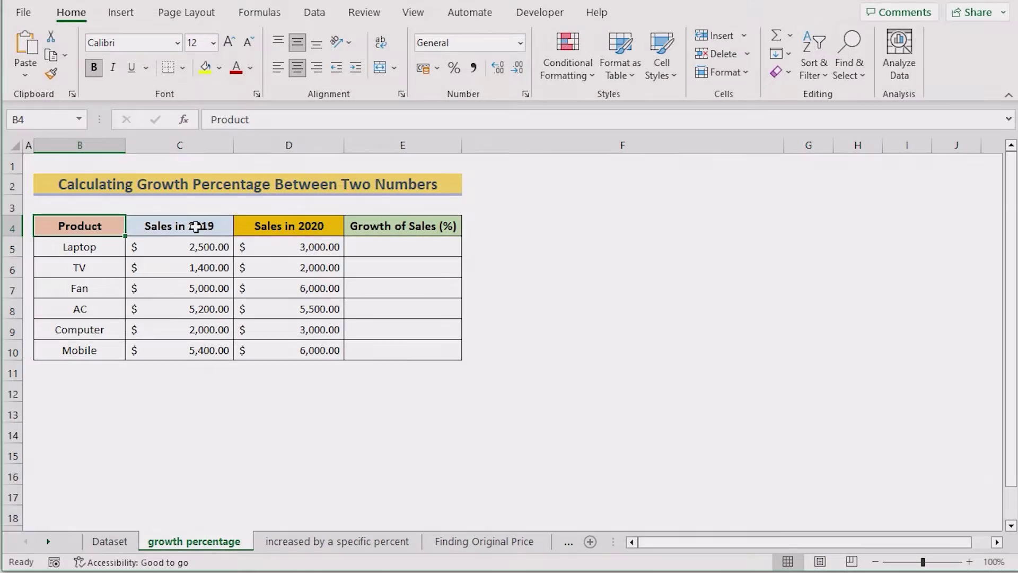
pyautogui.click(195, 227)
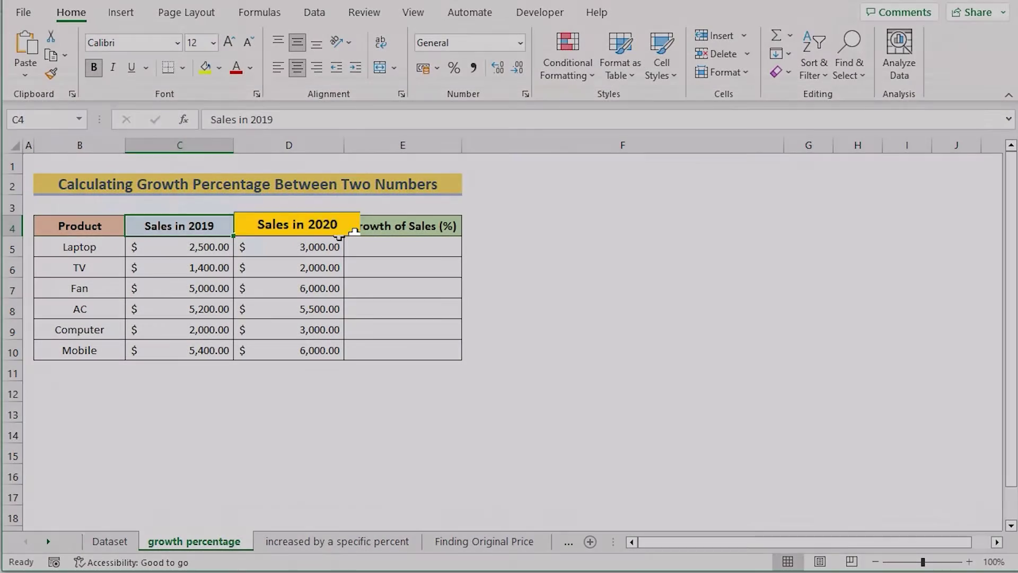
pyautogui.click(337, 232)
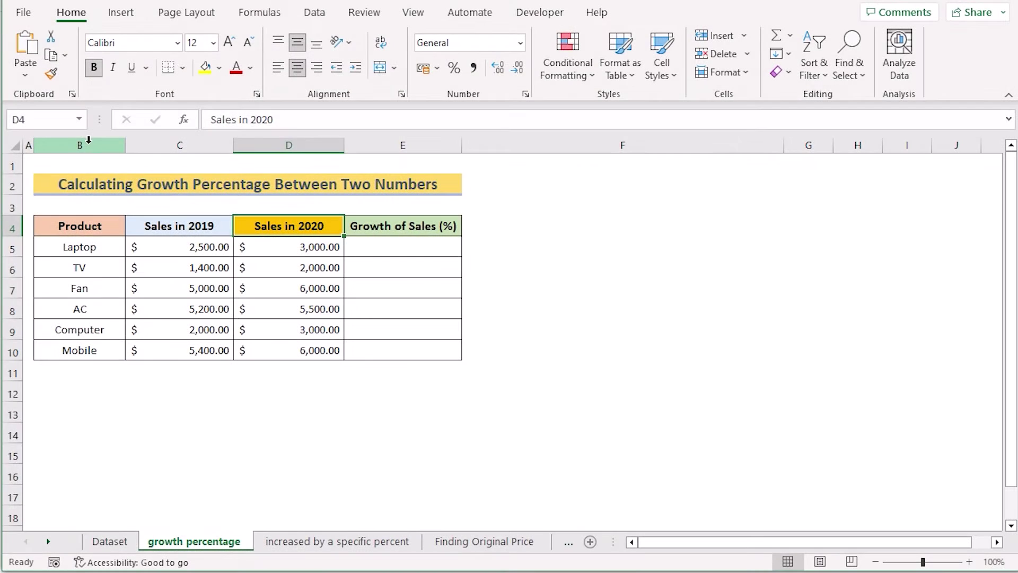
pyautogui.click(89, 143)
pyautogui.click(180, 145)
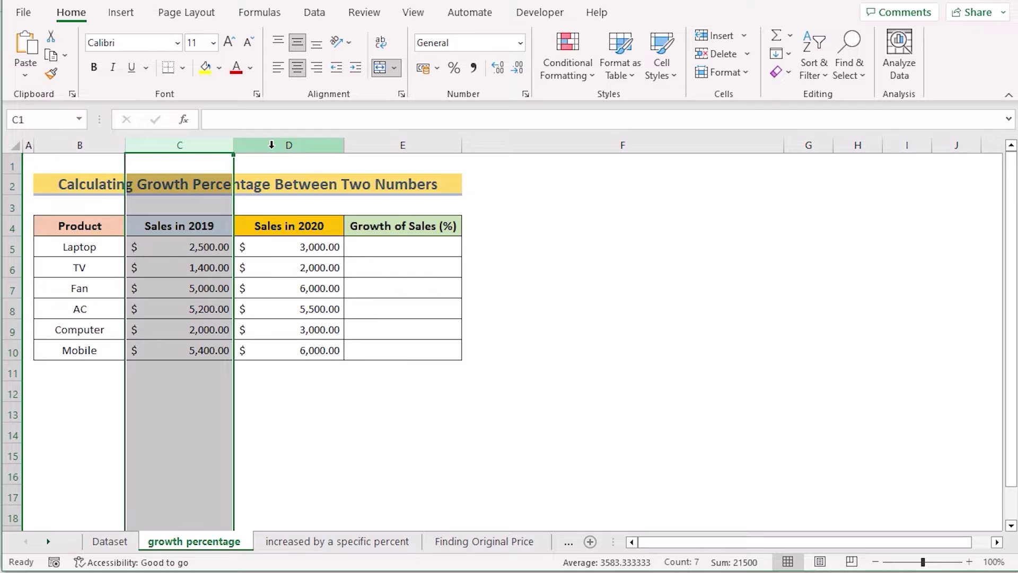
pyautogui.click(272, 145)
pyautogui.click(365, 145)
# Check the AC product's 2020 sales, then select the empty growth cells E5:E10
pyautogui.click(315, 307)
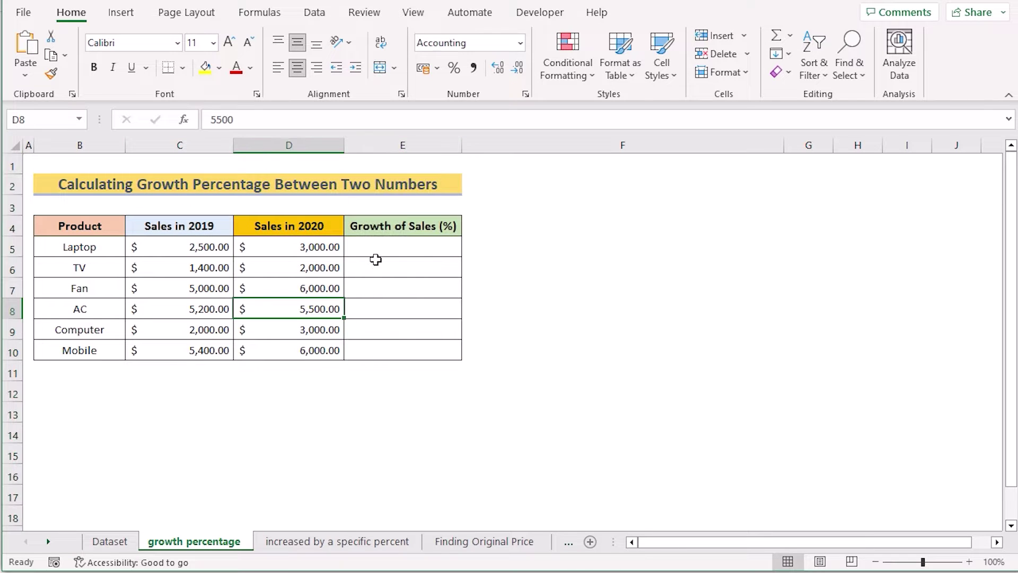
pyautogui.click(377, 250)
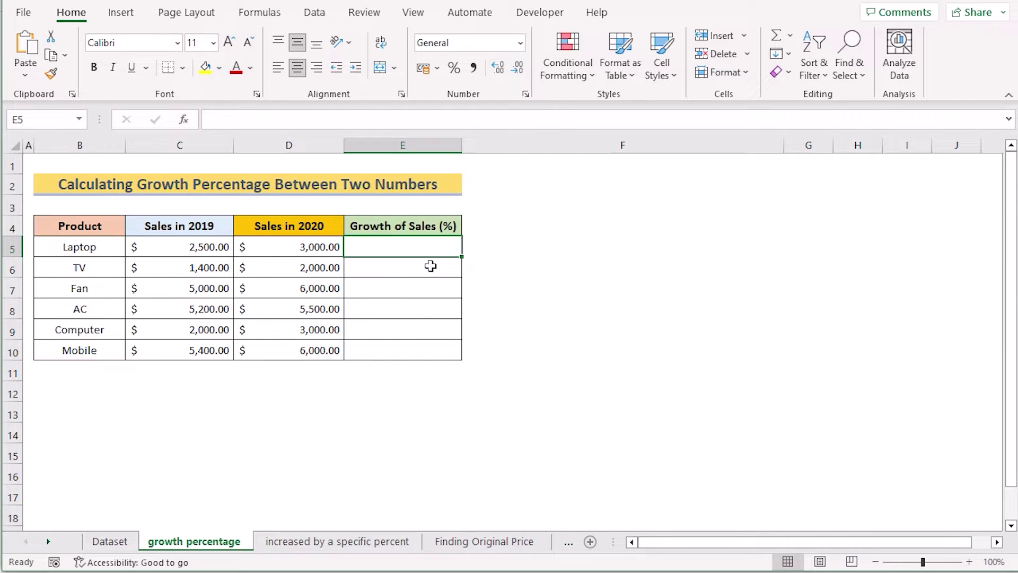
pyautogui.keyDown('shift'); pyautogui.click(420, 351); pyautogui.keyUp('shift')
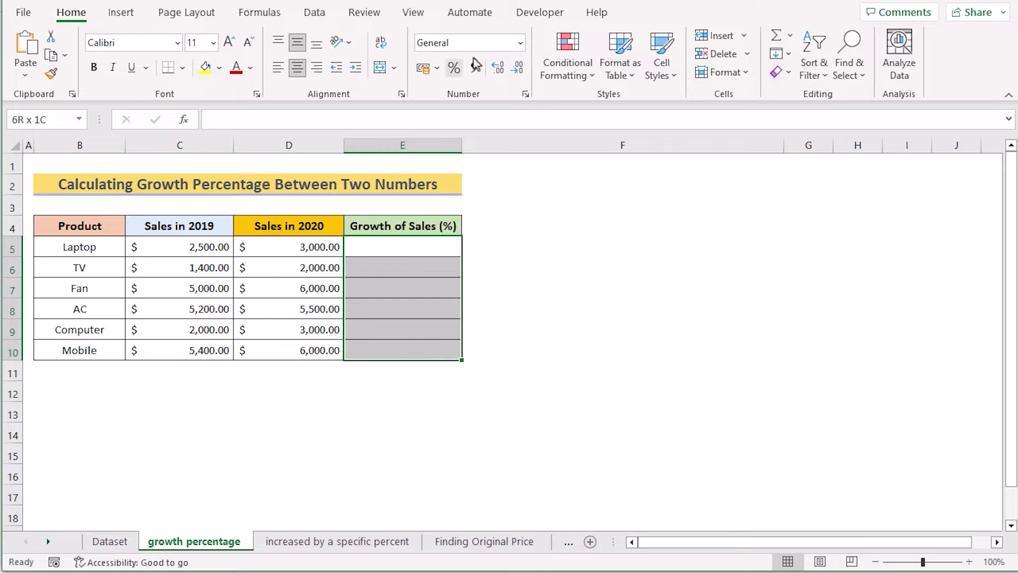
# Format the growth cells as Percentage and fill E5:E10 with =(D5-C5)/C5
pyautogui.click(520, 43)
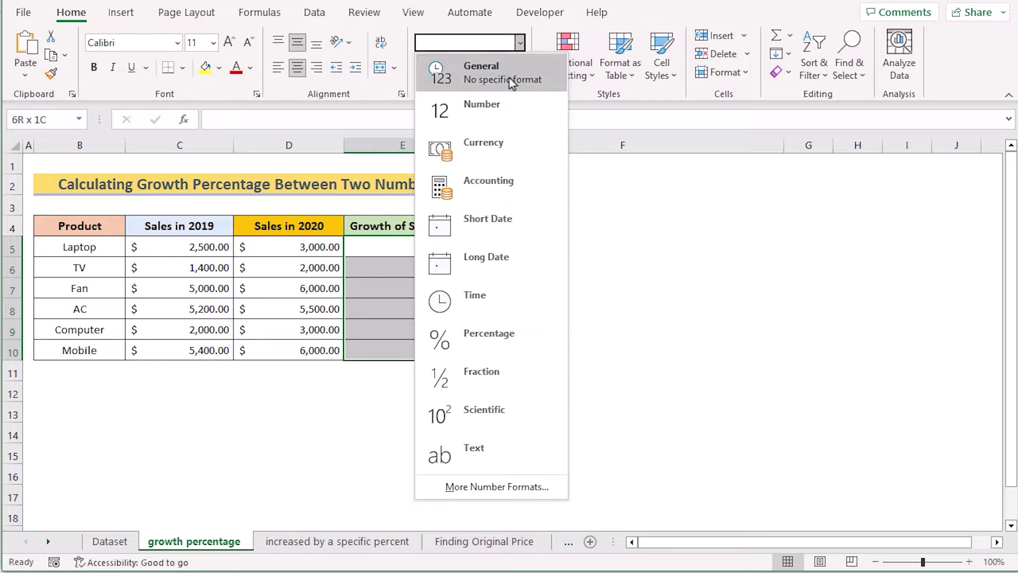
pyautogui.click(499, 338)
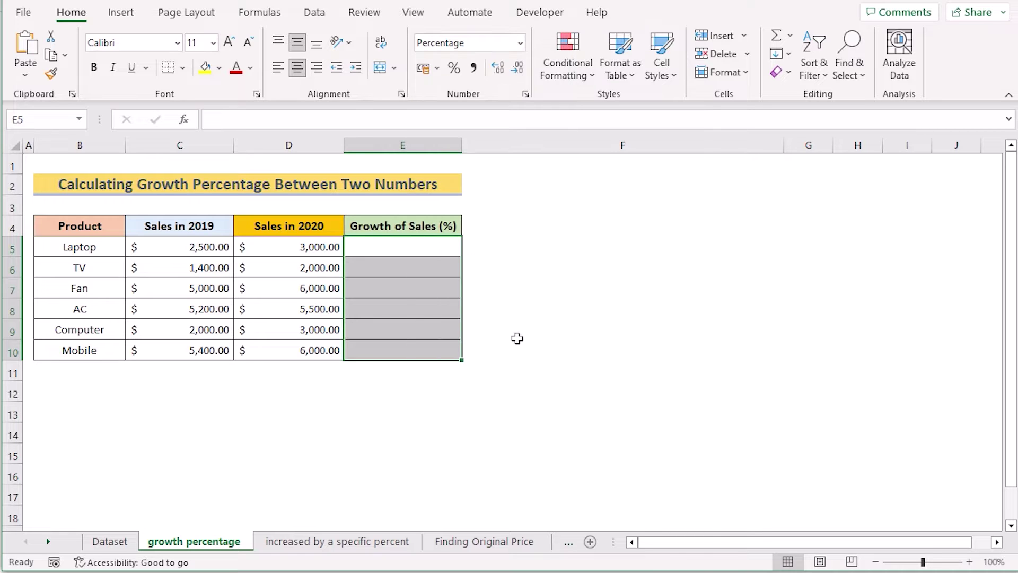
pyautogui.click(401, 245)
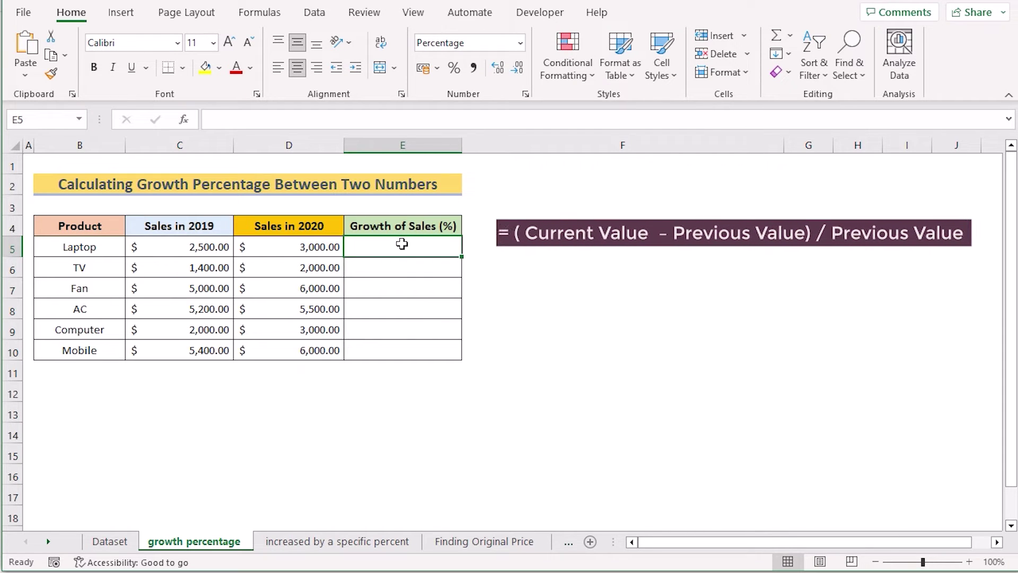
pyautogui.write('=')
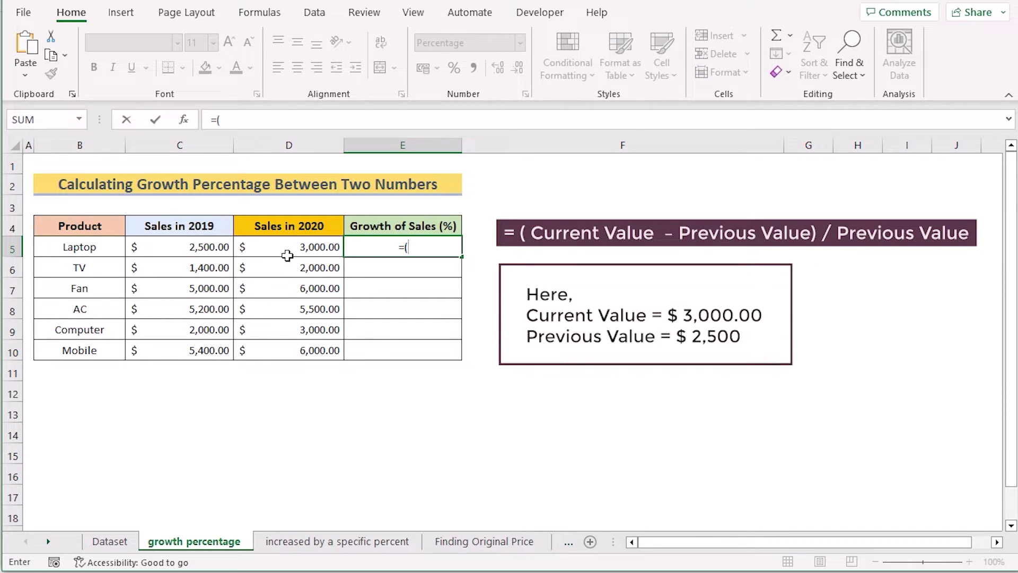
pyautogui.write('(')
pyautogui.click(293, 249)
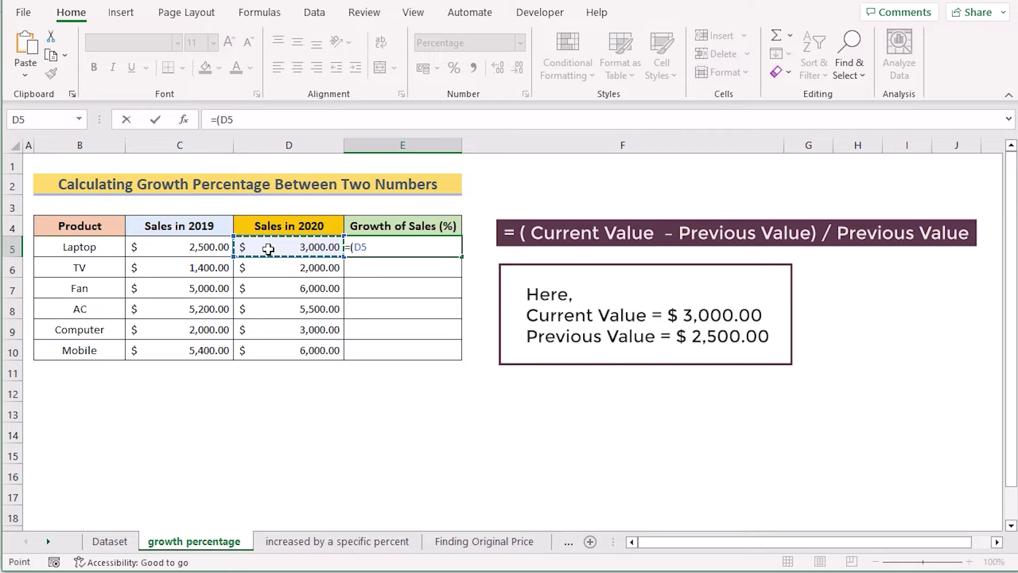
pyautogui.write('-')
pyautogui.click(201, 247)
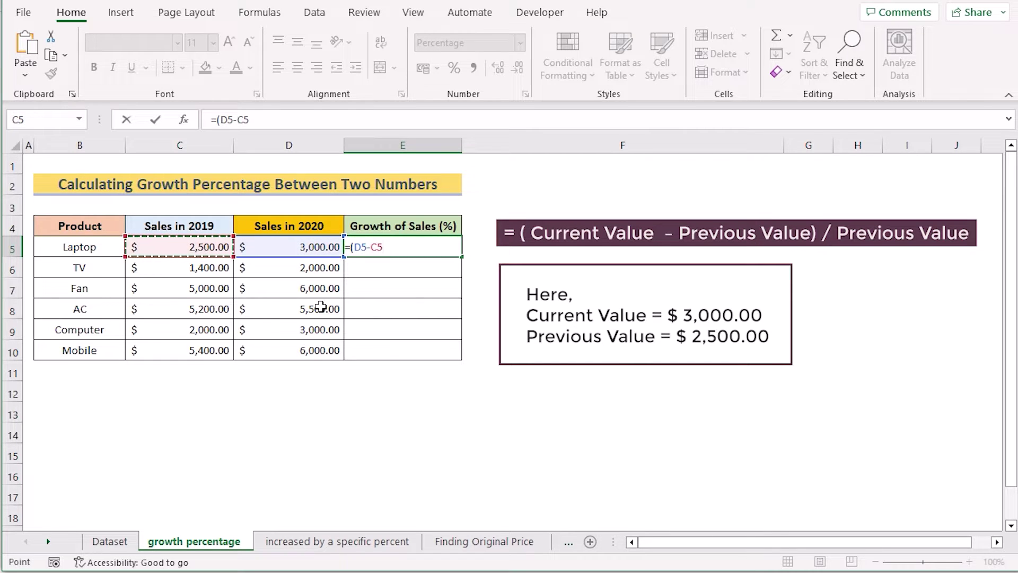
pyautogui.write(')')
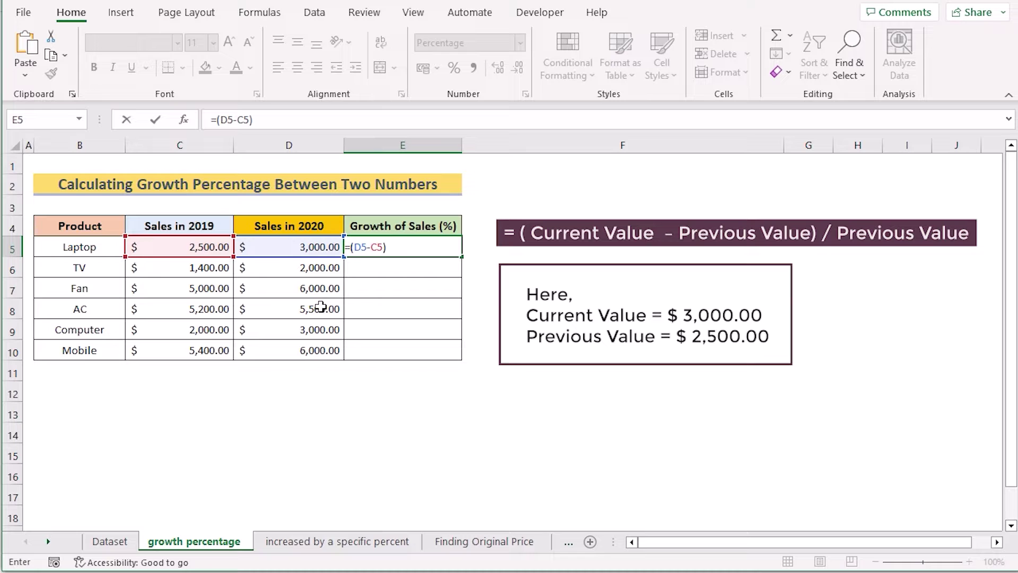
pyautogui.write('/')
pyautogui.click(192, 246)
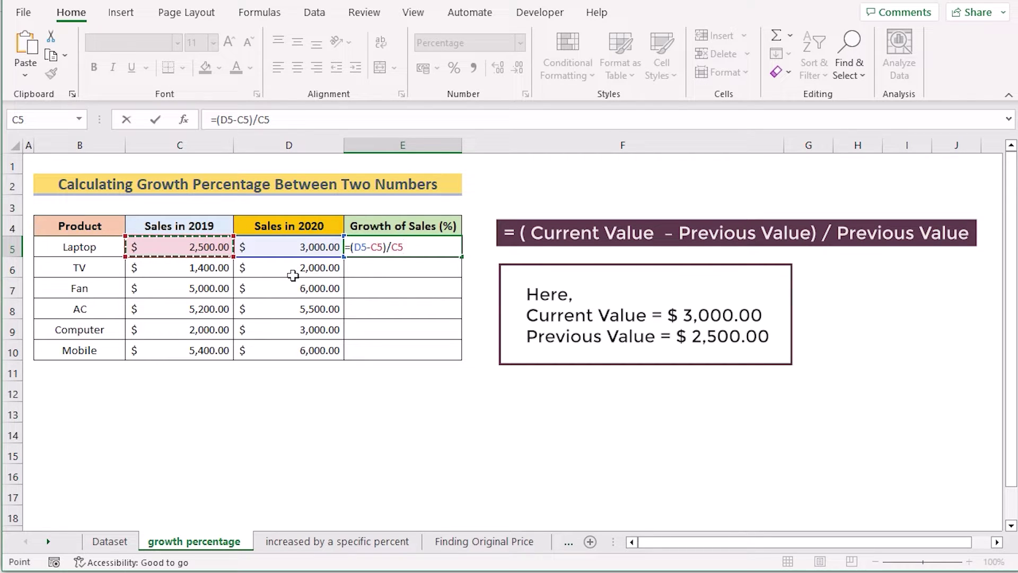
pyautogui.press('Return')
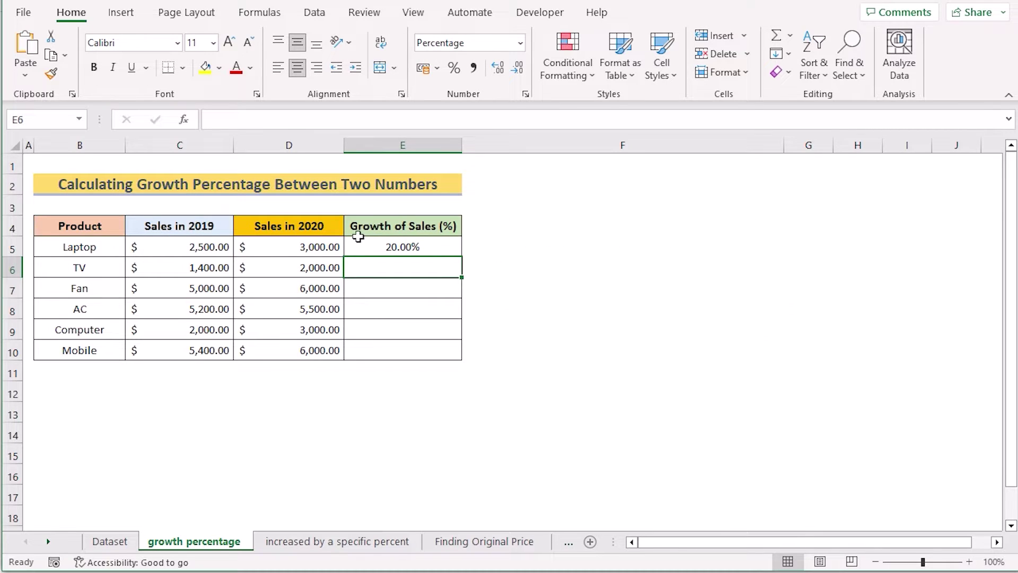
pyautogui.click(409, 247)
pyautogui.moveTo(463, 257); pyautogui.dragTo(454, 356)
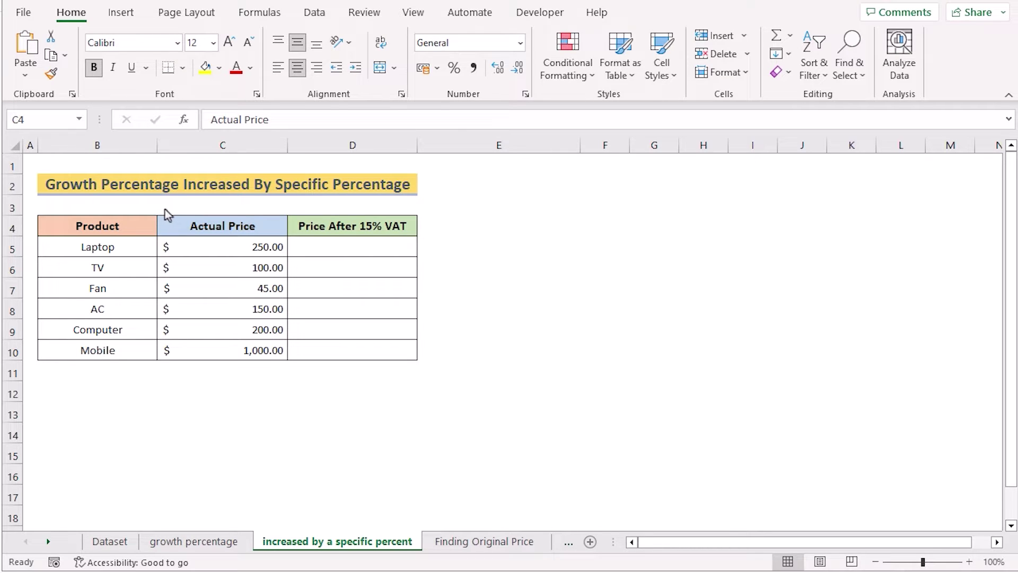
pyautogui.click(136, 228)
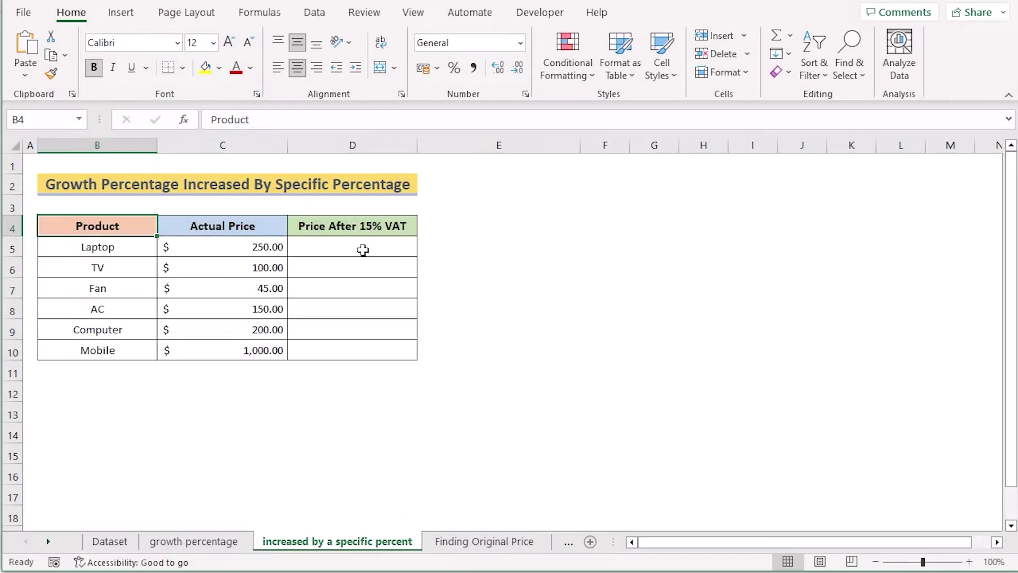
pyautogui.click(266, 227)
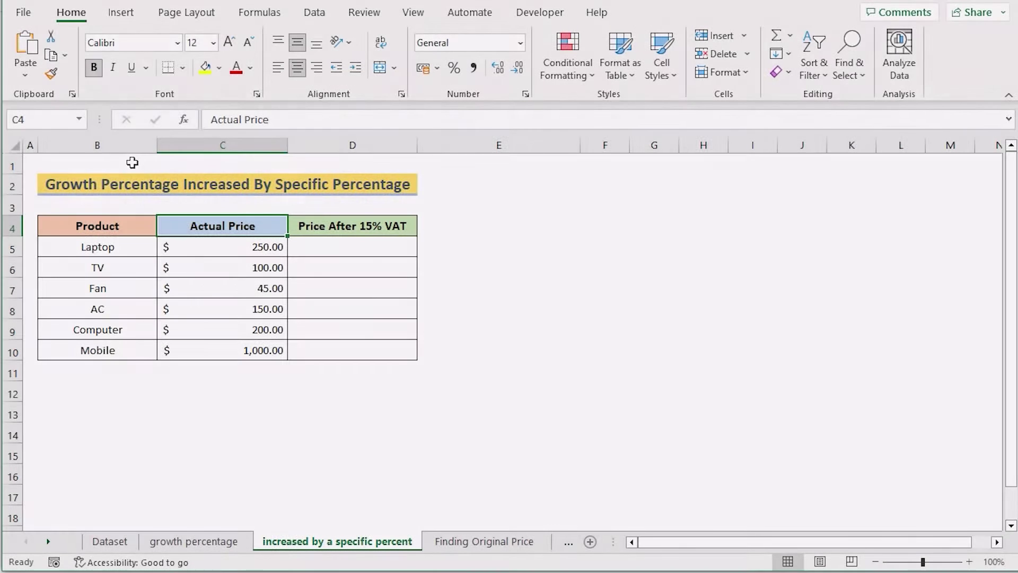
pyautogui.click(93, 145)
pyautogui.click(181, 146)
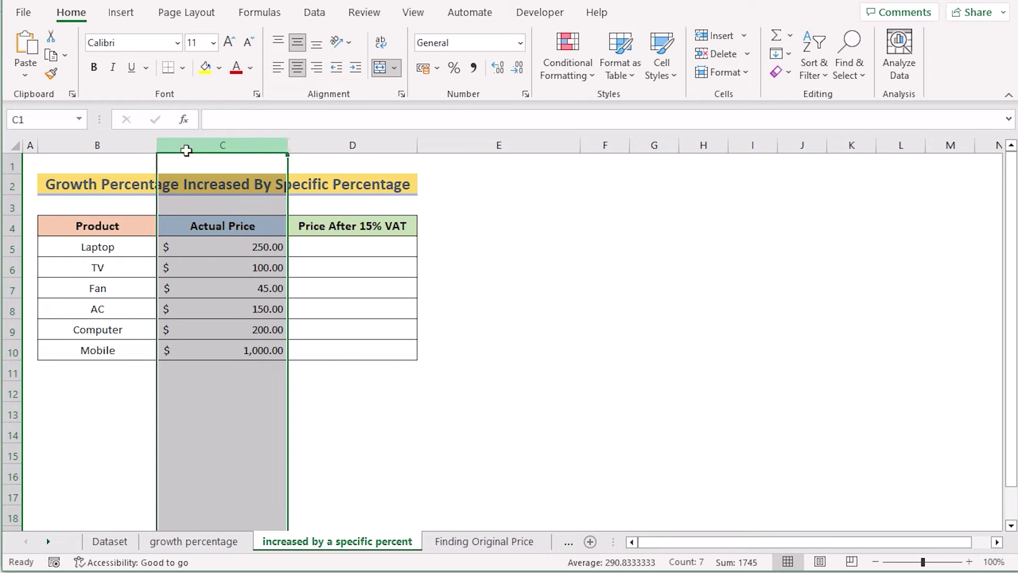
pyautogui.click(323, 145)
pyautogui.click(243, 258)
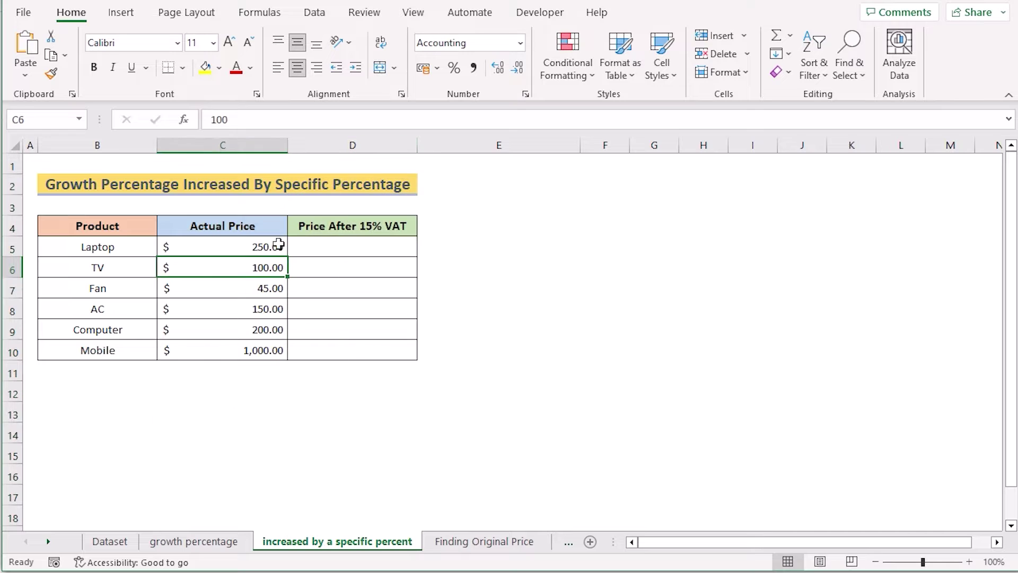
pyautogui.click(300, 239)
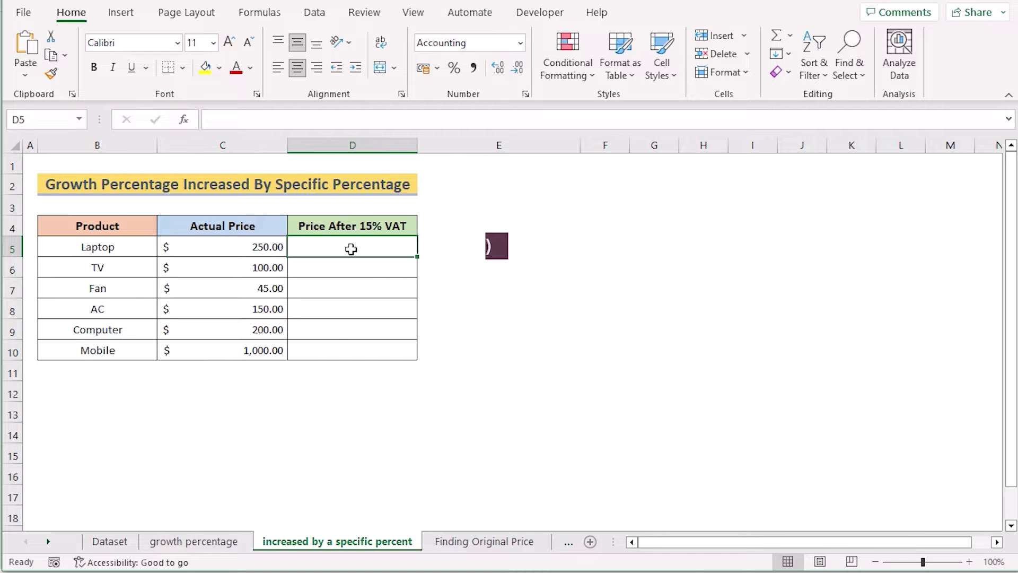
# Enter =C5*(1+15%) in D5 and copy it down through D10 for all products
pyautogui.write('=')
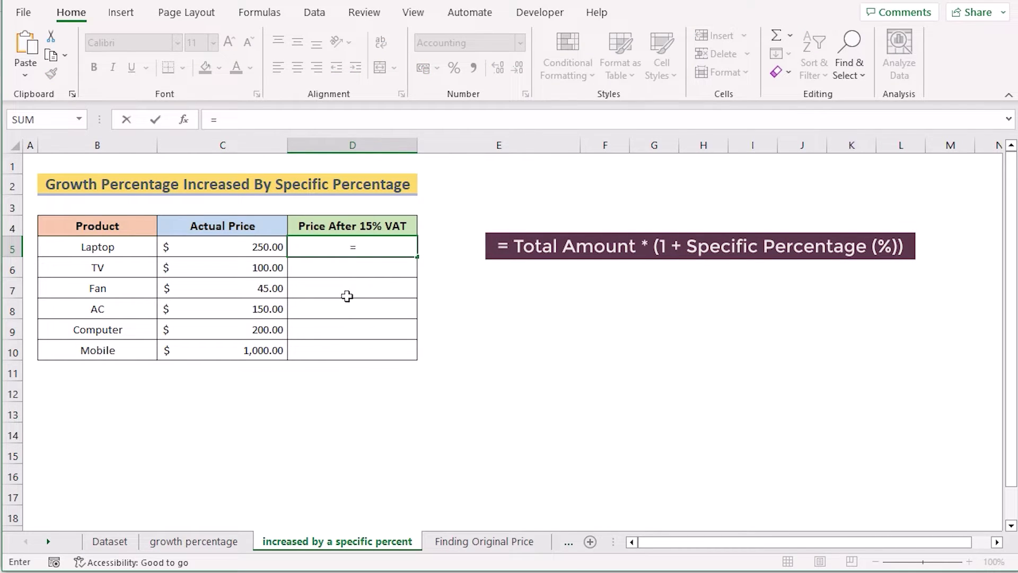
pyautogui.click(226, 244)
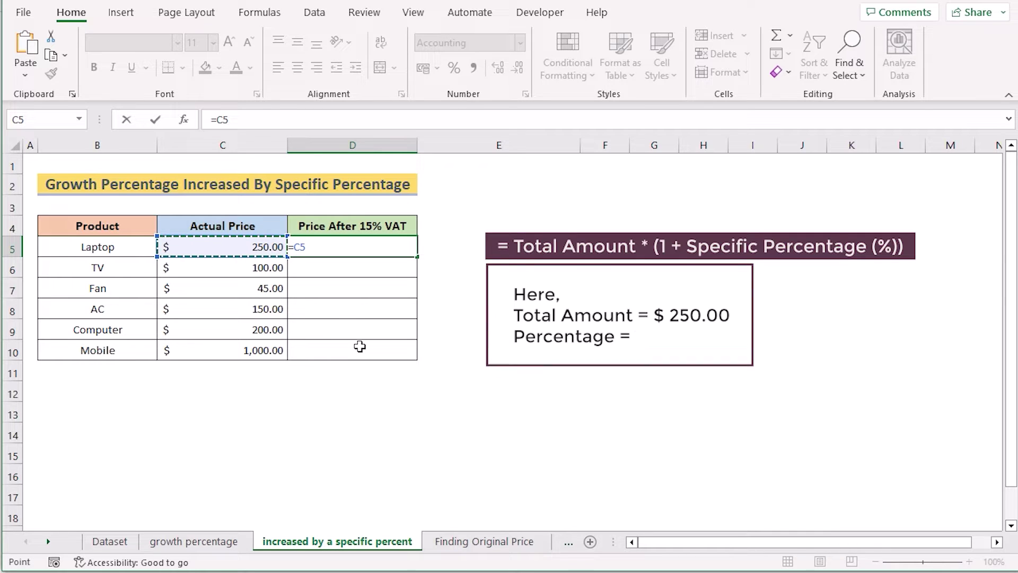
pyautogui.write('*')
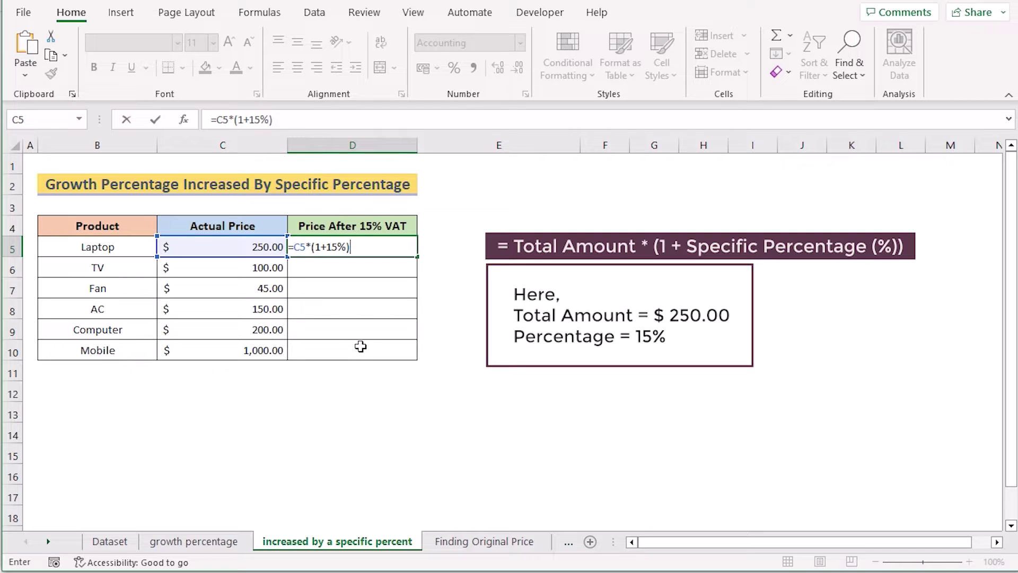
pyautogui.press('Return')
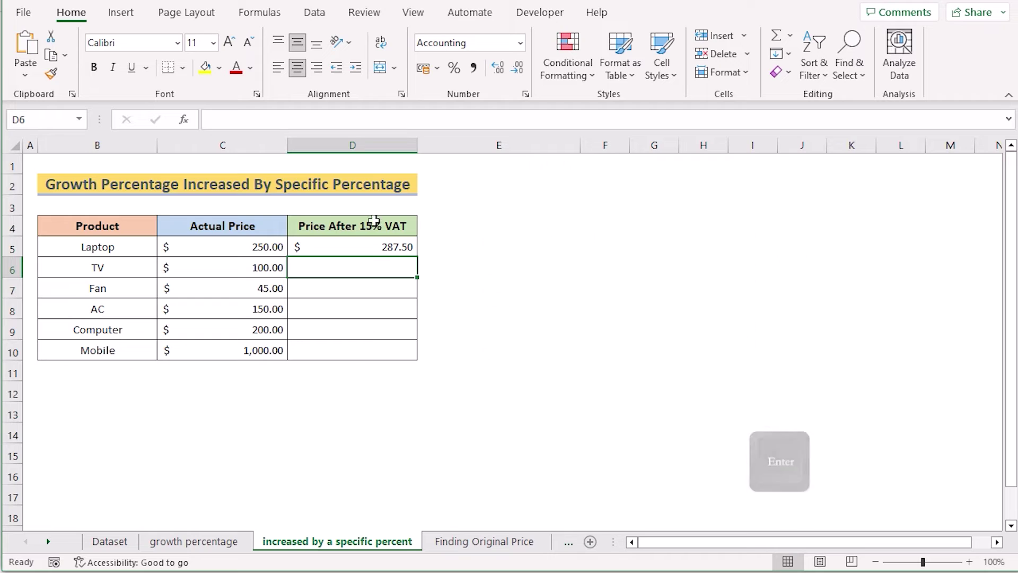
pyautogui.click(406, 250)
pyautogui.moveTo(418, 258); pyautogui.dragTo(417, 359)
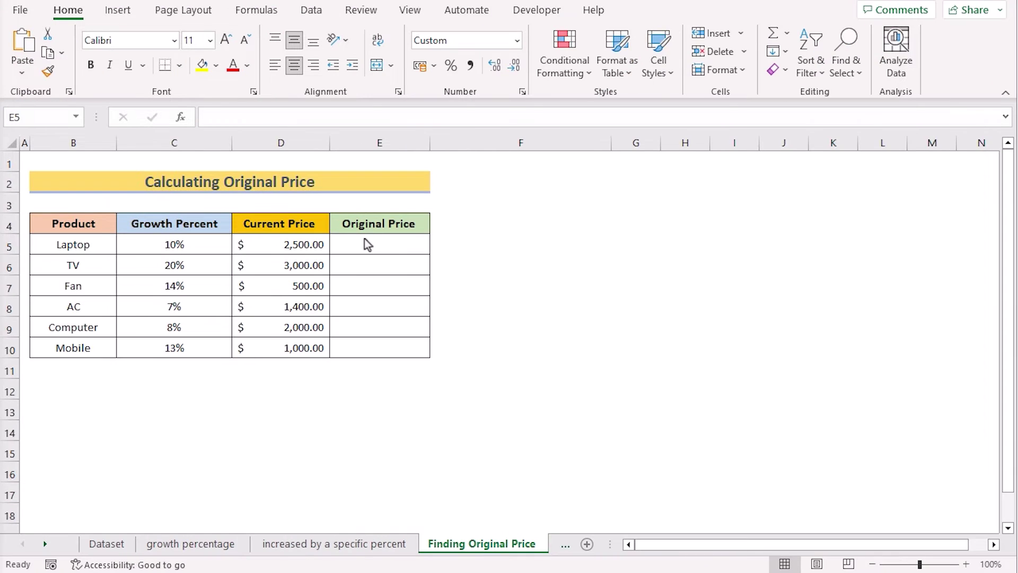
pyautogui.click(364, 238)
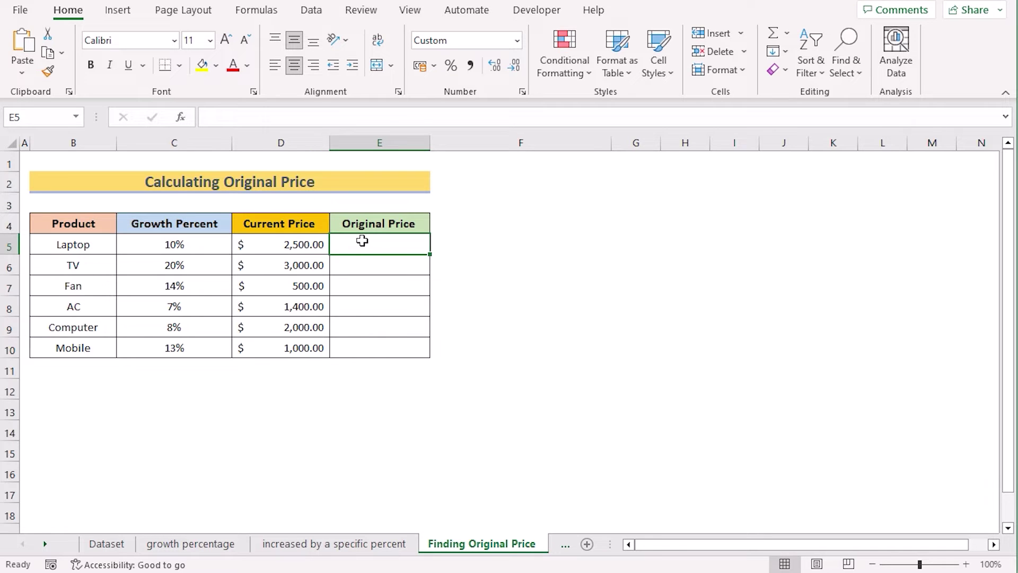
pyautogui.click(99, 224)
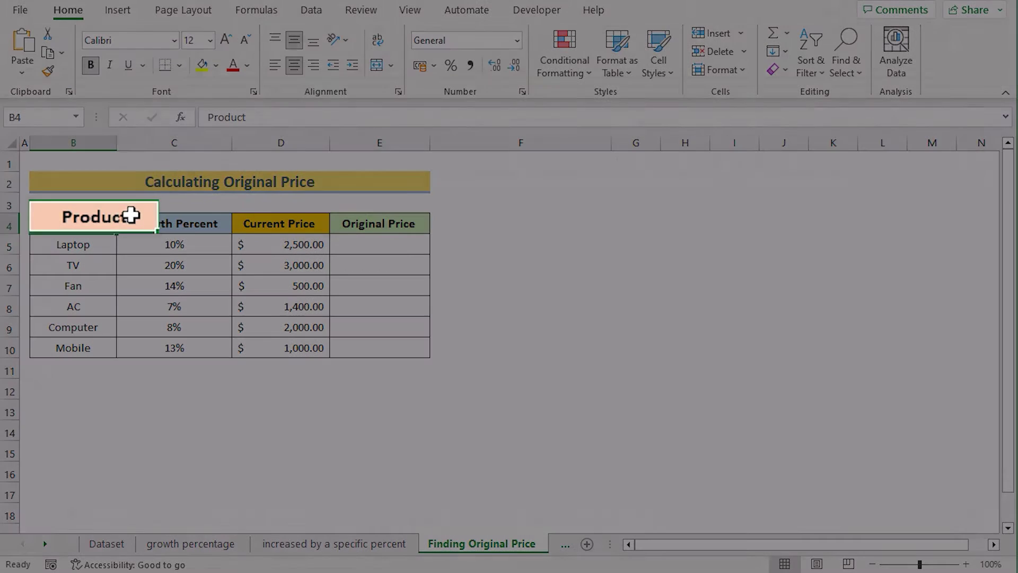
pyautogui.click(170, 221)
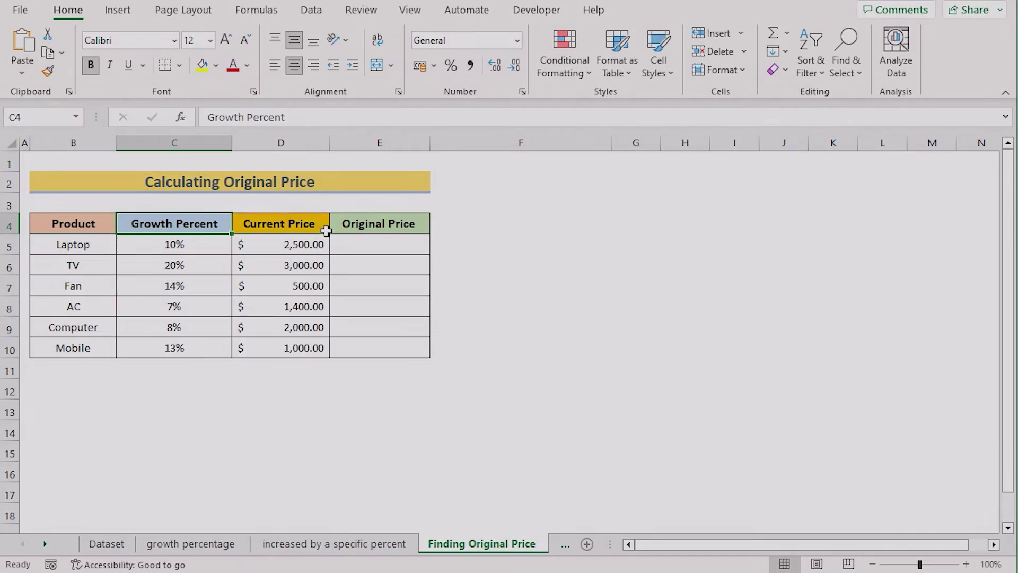
pyautogui.click(325, 222)
pyautogui.click(422, 220)
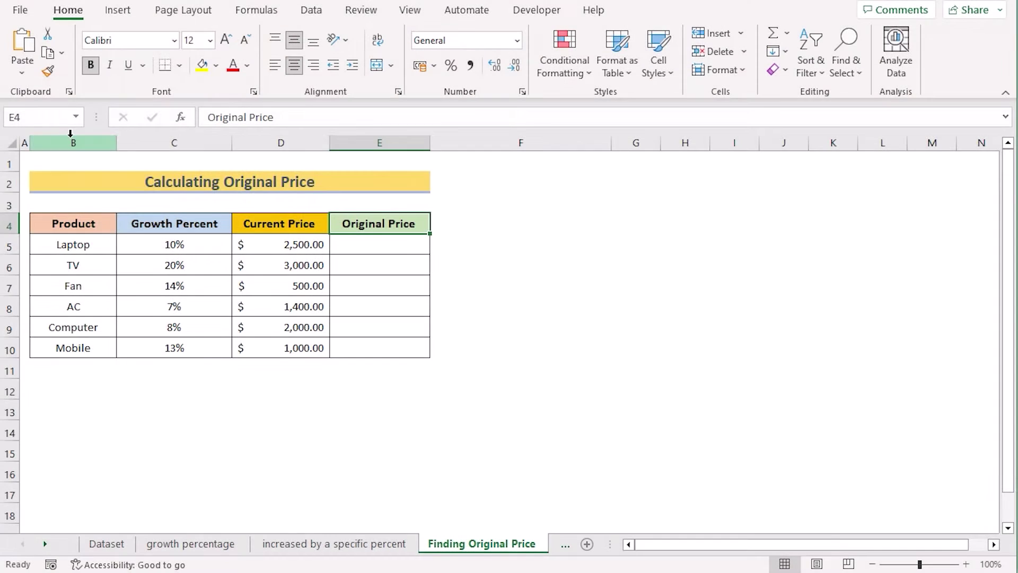
pyautogui.click(71, 136)
pyautogui.click(178, 137)
pyautogui.click(262, 141)
pyautogui.click(340, 142)
pyautogui.click(246, 288)
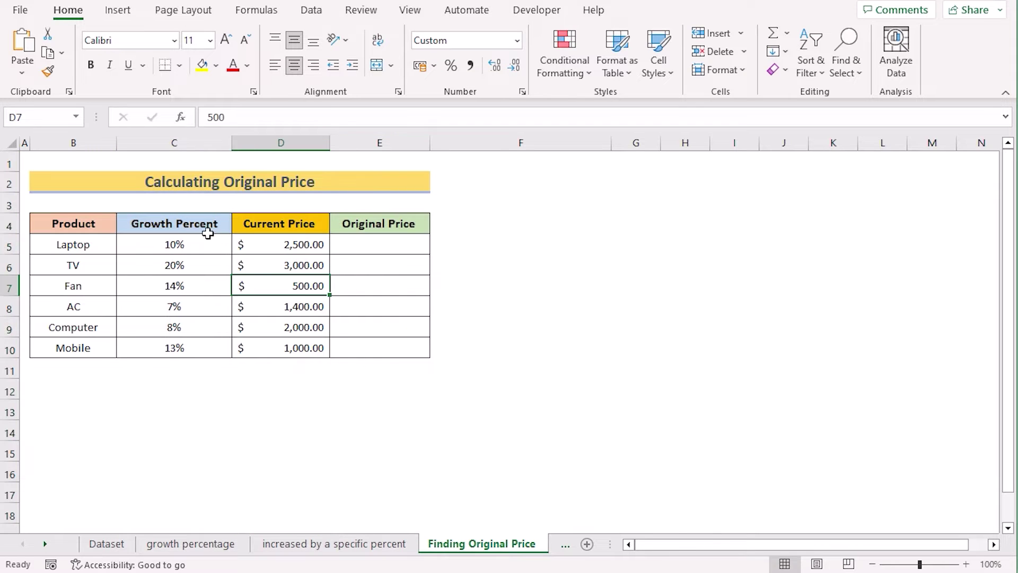
pyautogui.click(420, 226)
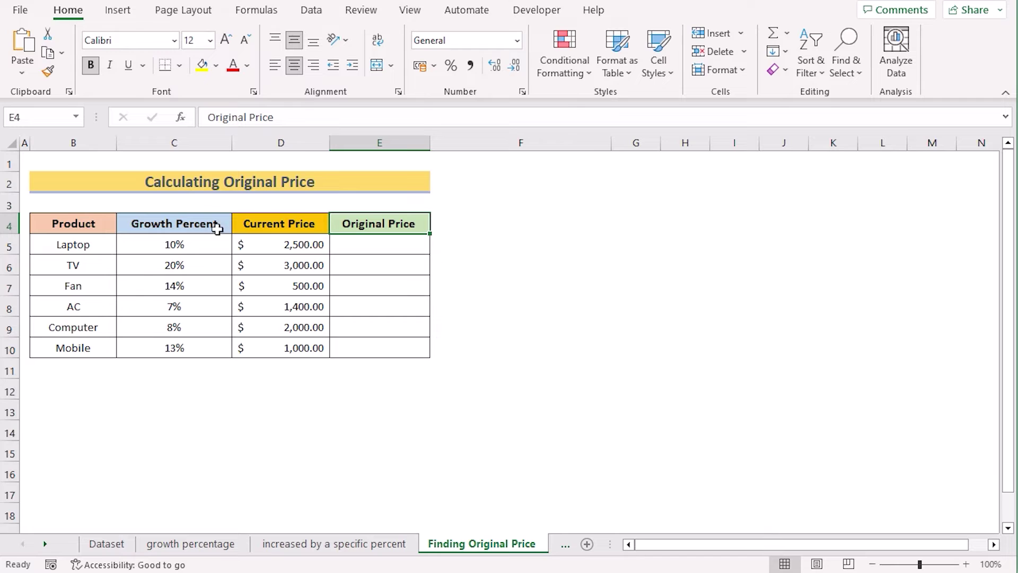
pyautogui.click(308, 227)
pyautogui.click(374, 244)
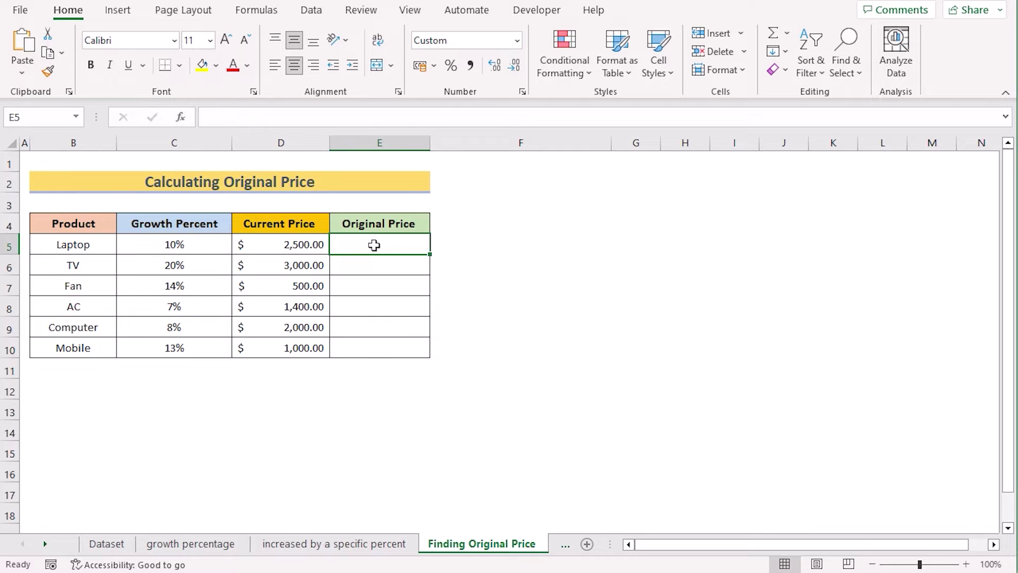
# Enter =D5/(1+C5) in E5 and copy it down through E10
pyautogui.write('=')
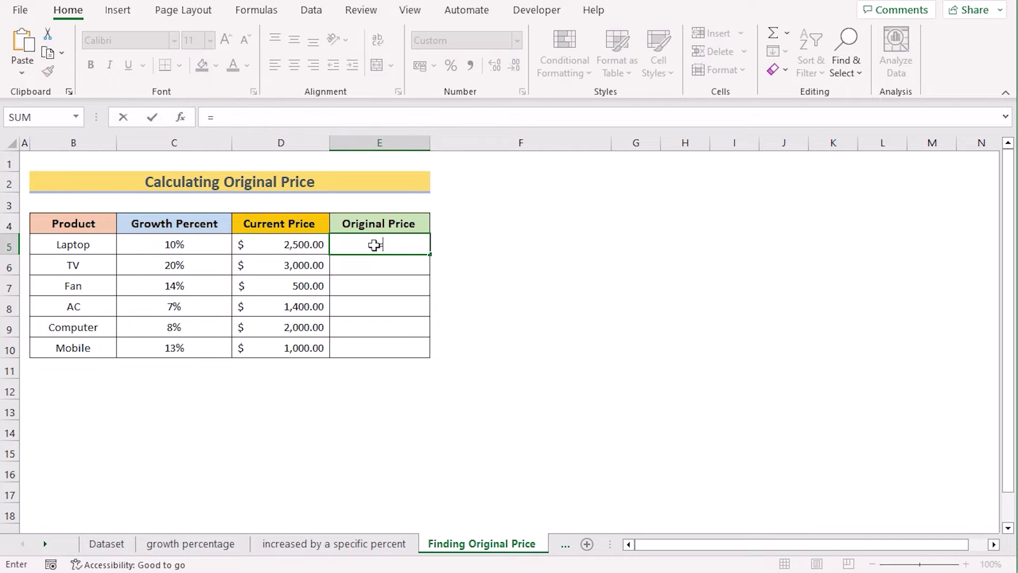
pyautogui.click(294, 247)
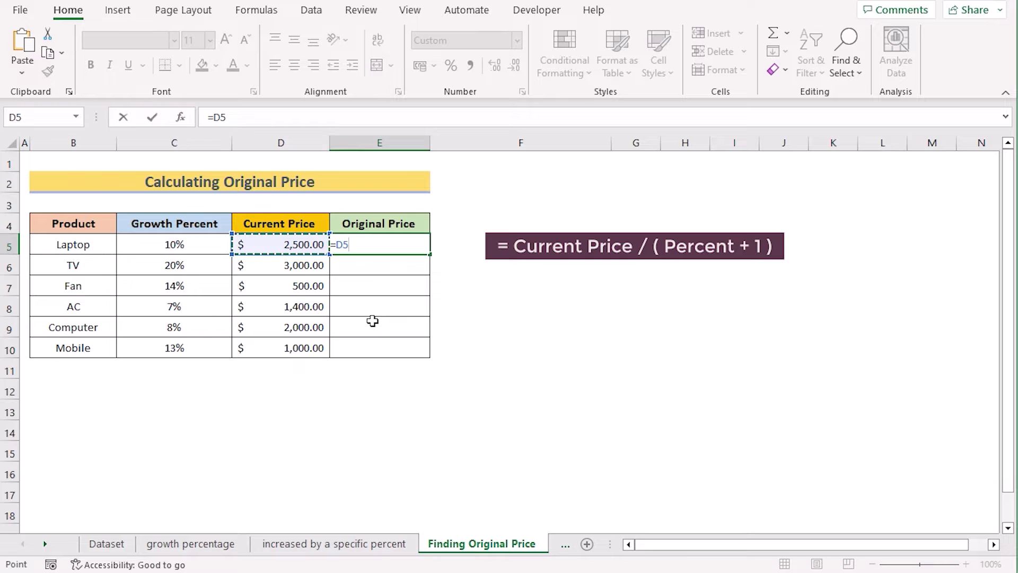
pyautogui.write('/(1+')
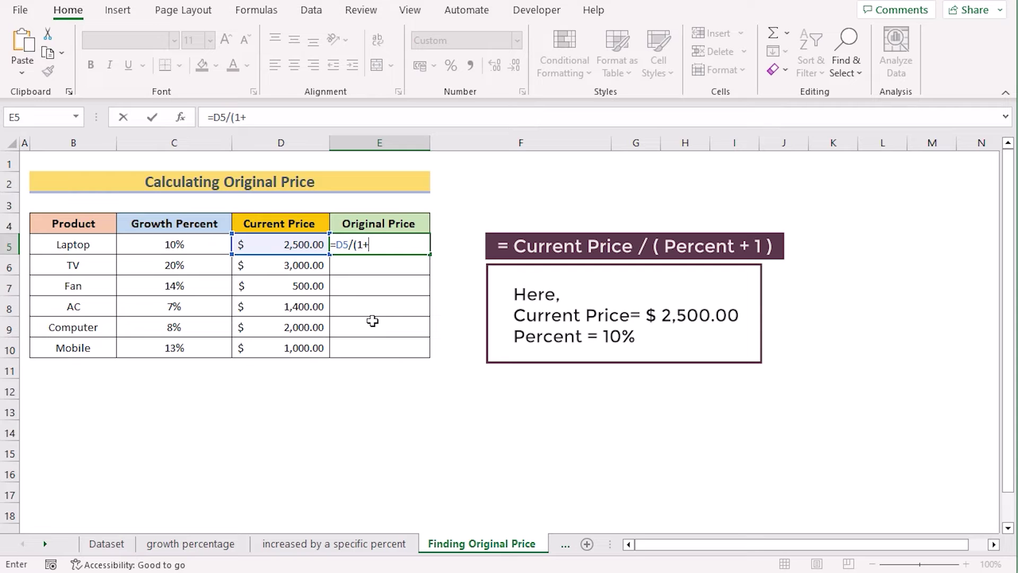
pyautogui.click(206, 245)
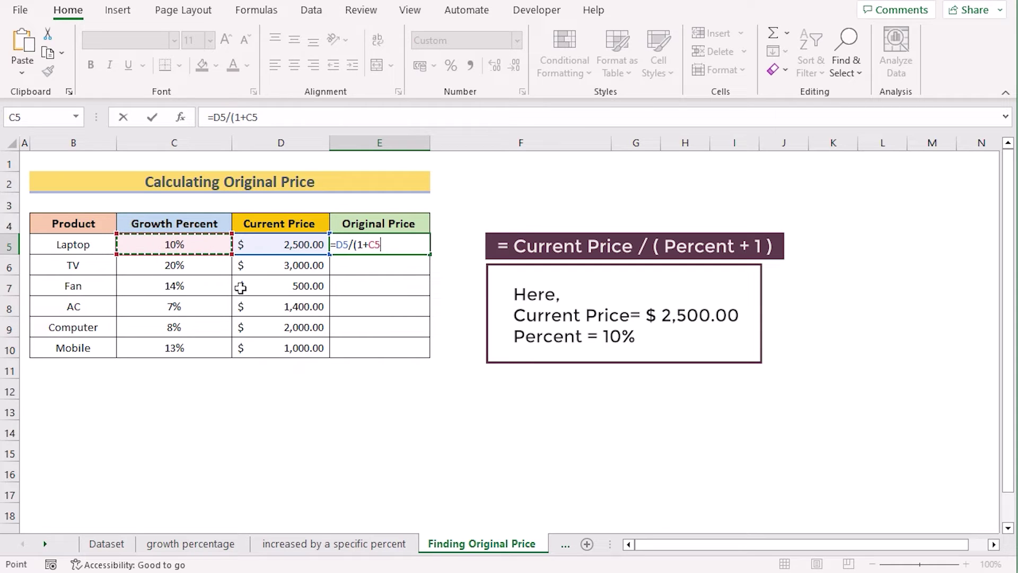
pyautogui.write(')')
pyautogui.press('Return')
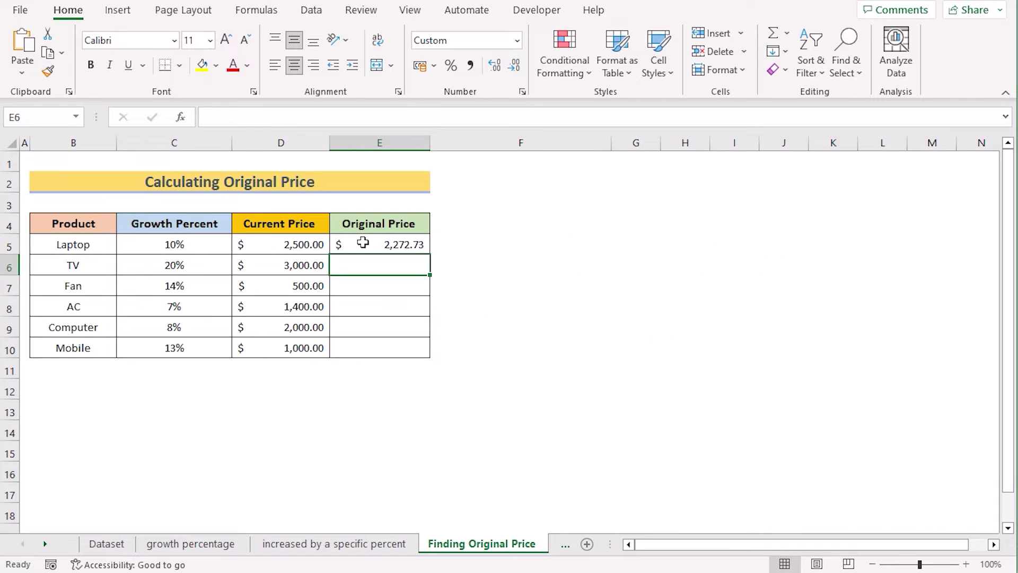
pyautogui.click(363, 243)
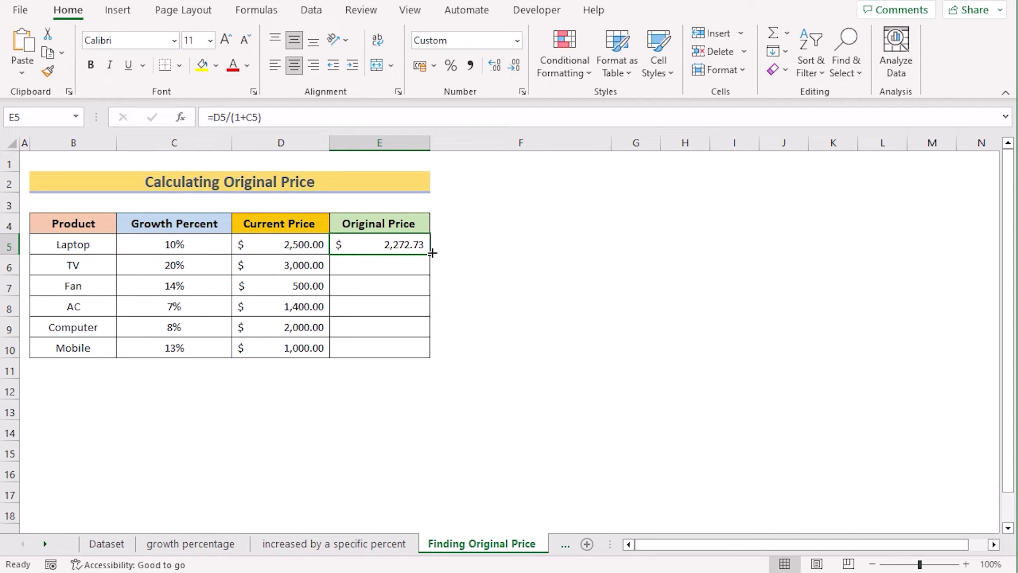
pyautogui.moveTo(430, 256); pyautogui.dragTo(415, 356)
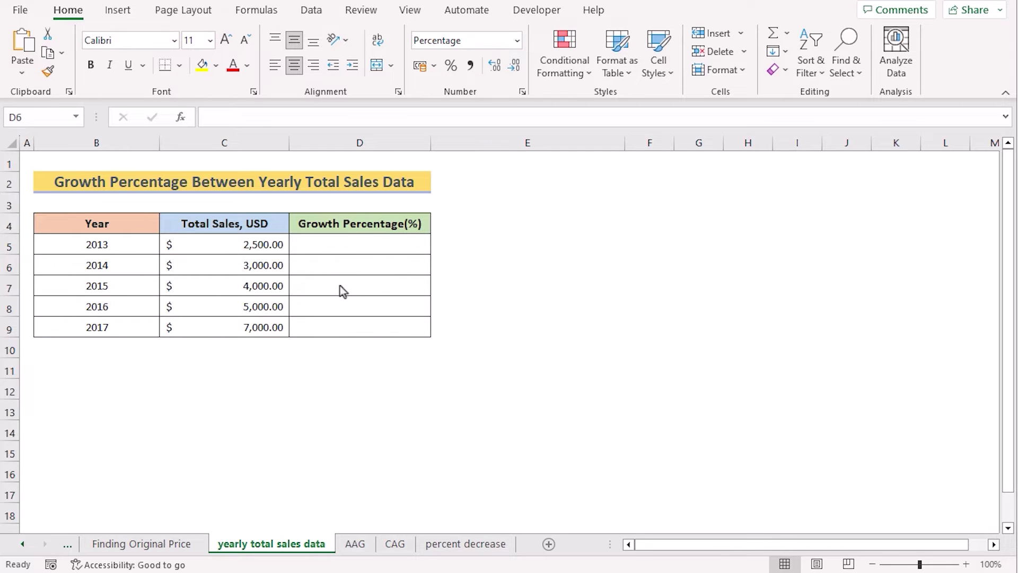
# Review the Year, Total Sales and Growth Percentage headers and the 2013–2014 rows
pyautogui.click(130, 225)
pyautogui.click(197, 223)
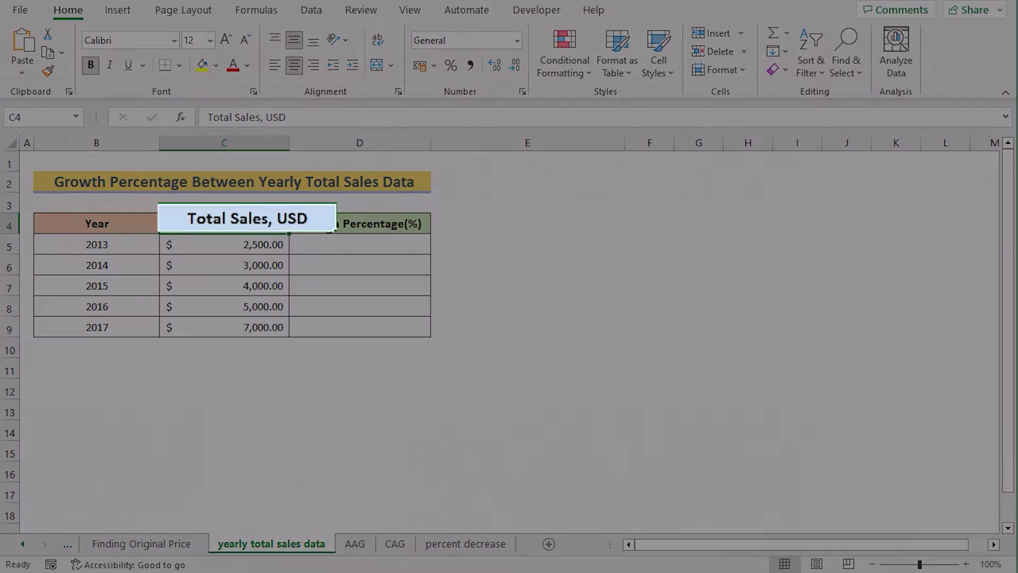
pyautogui.click(352, 227)
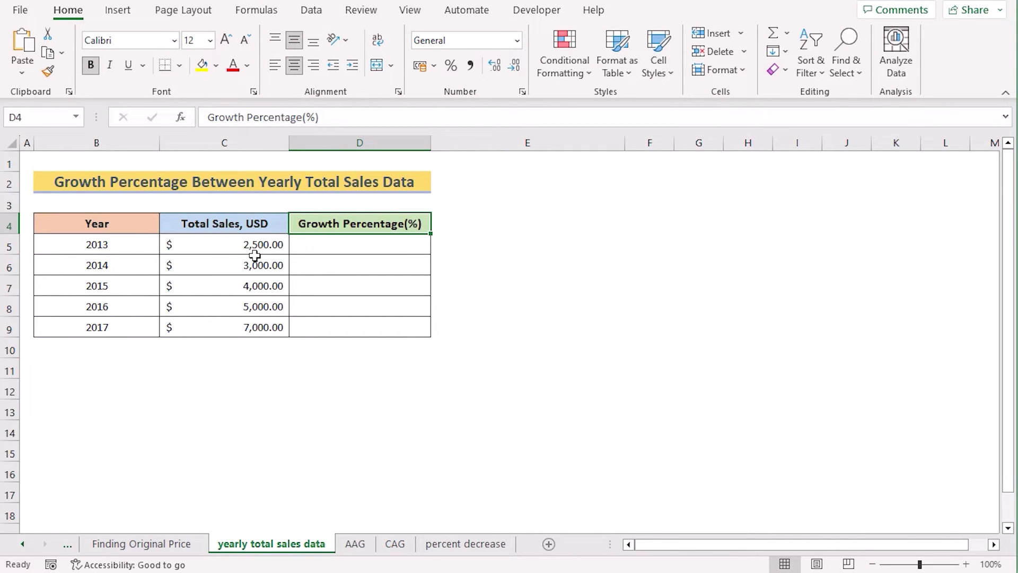
pyautogui.click(128, 242)
pyautogui.click(121, 264)
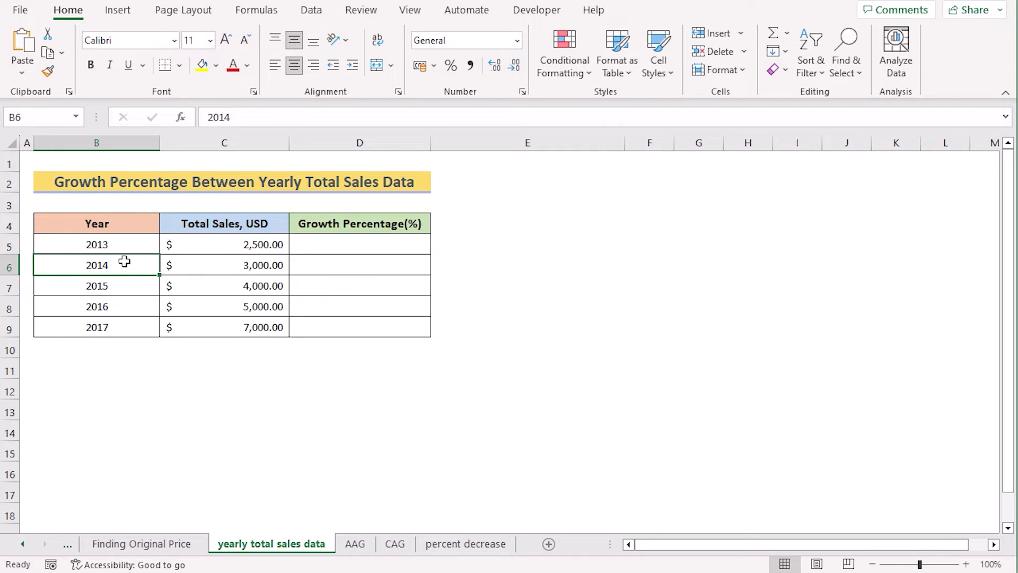
pyautogui.click(324, 245)
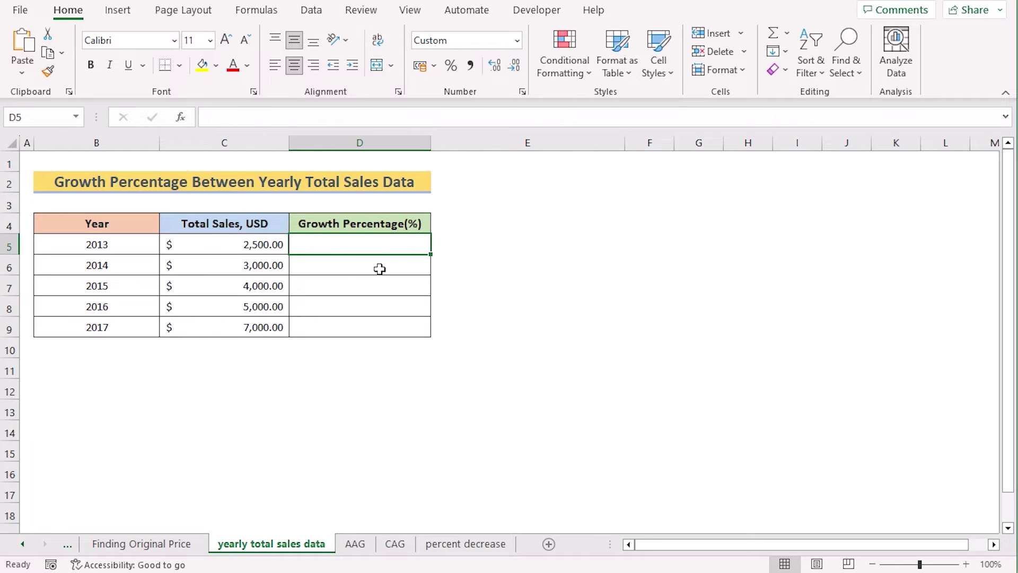
# Enter =(C6-C5)/C5 in D6 to get 2014's 20% growth over 2013
pyautogui.click(347, 270)
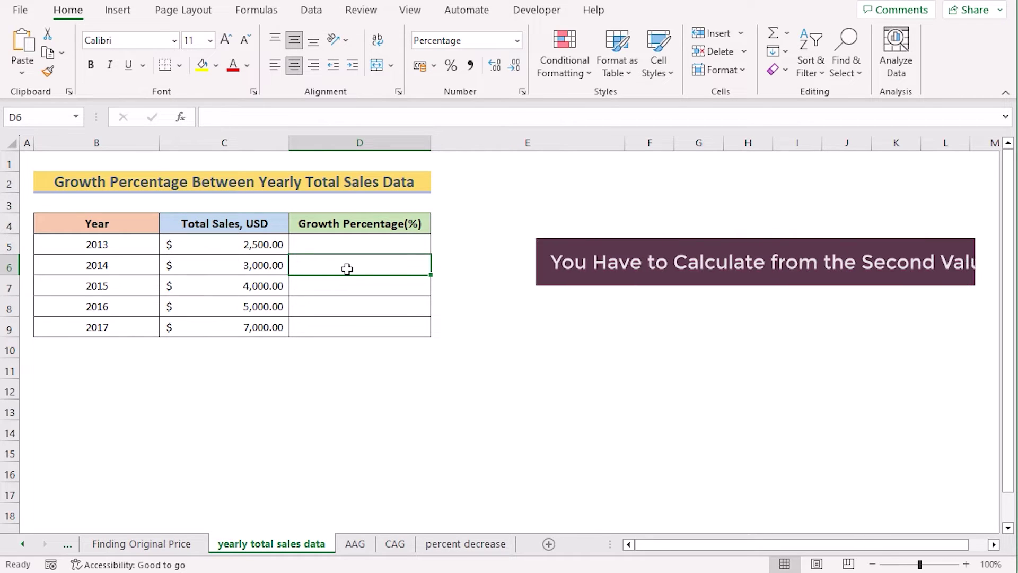
pyautogui.write('=')
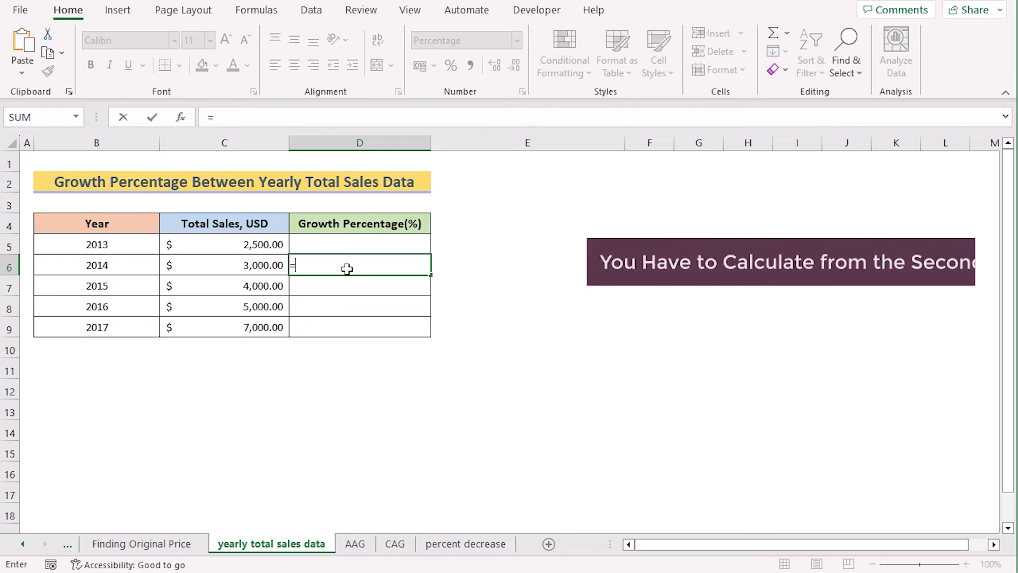
pyautogui.write('(')
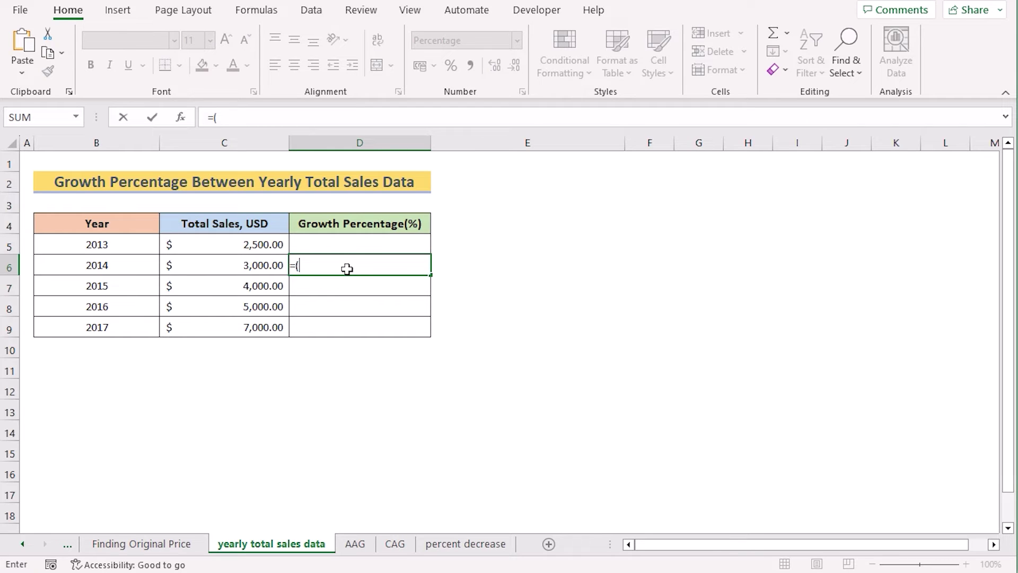
pyautogui.click(251, 265)
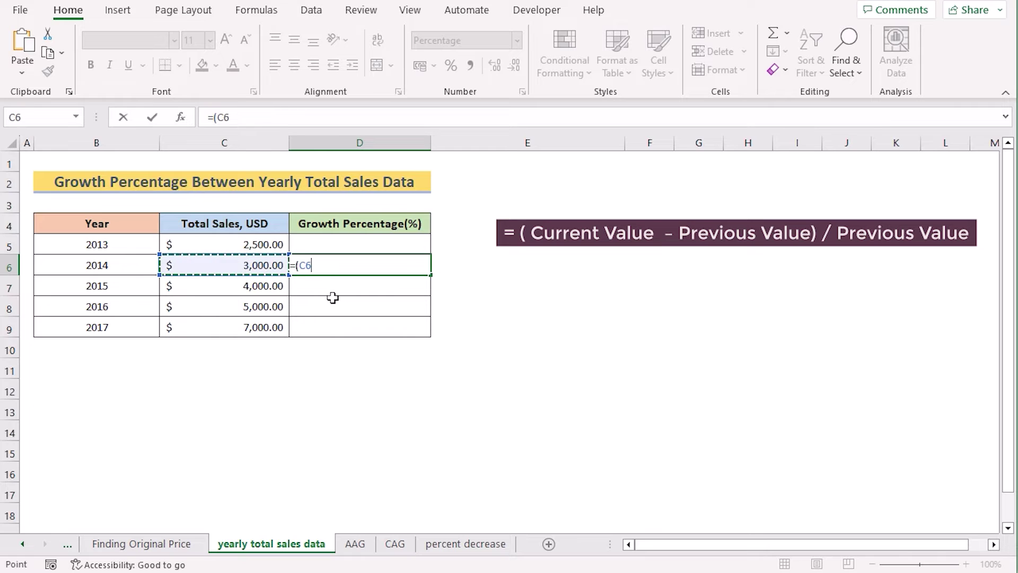
pyautogui.write('-')
pyautogui.click(243, 245)
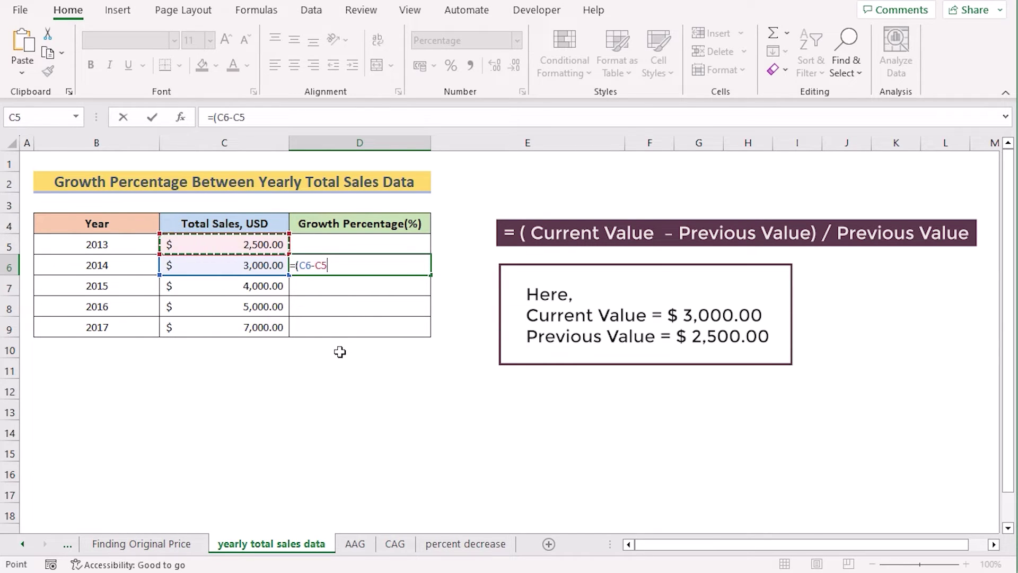
pyautogui.write(')/')
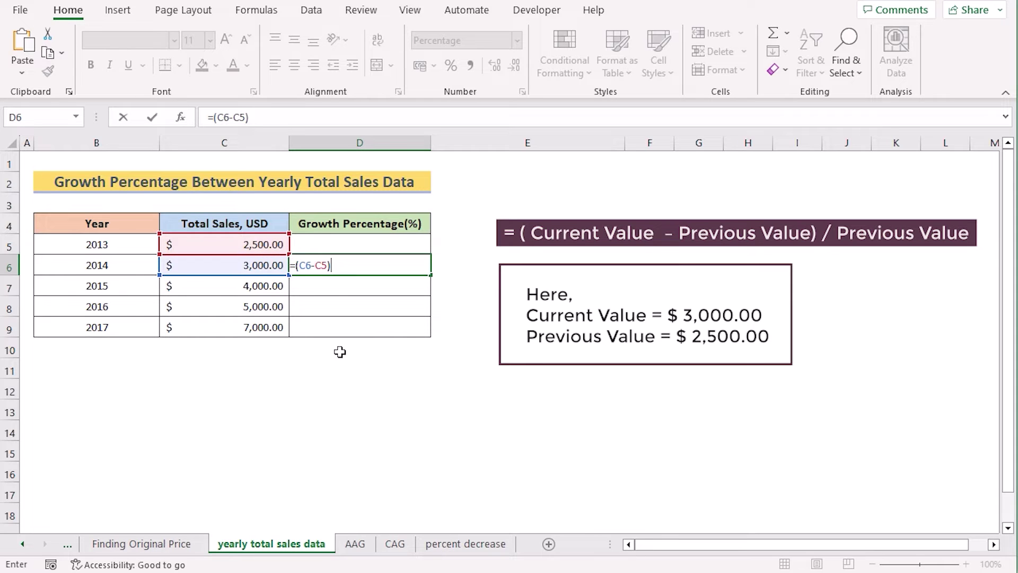
pyautogui.click(256, 243)
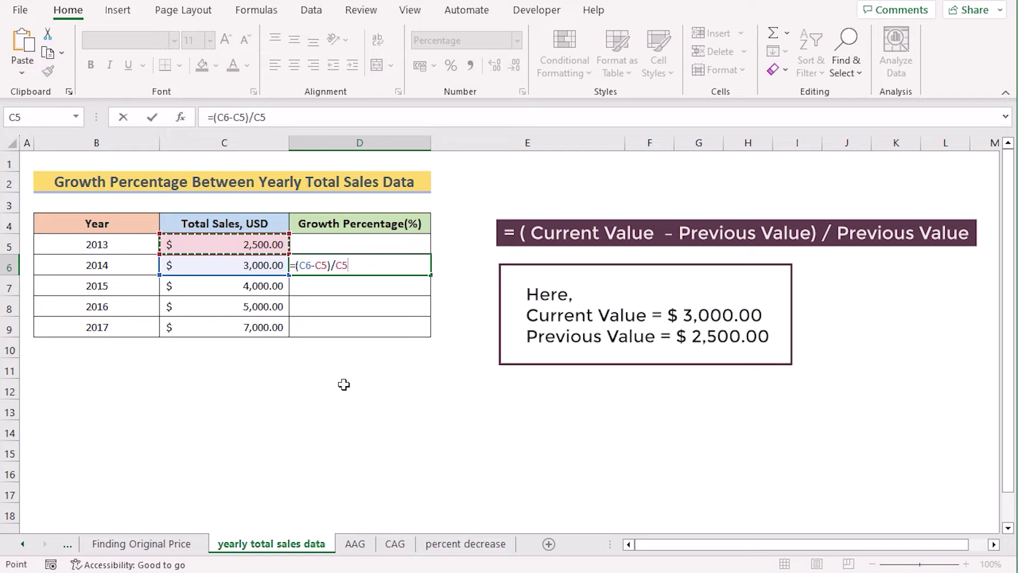
pyautogui.press('Return')
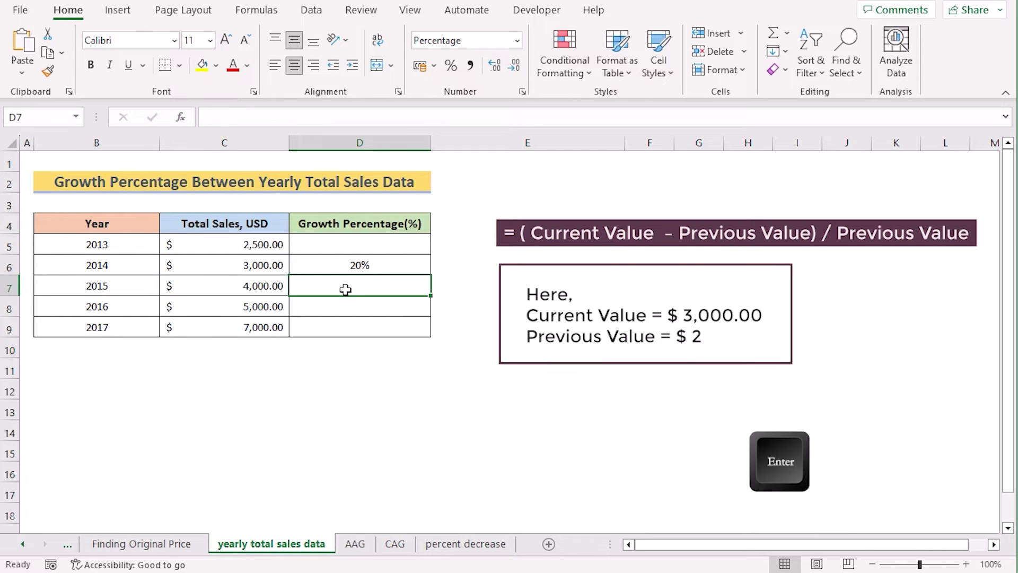
pyautogui.click(355, 266)
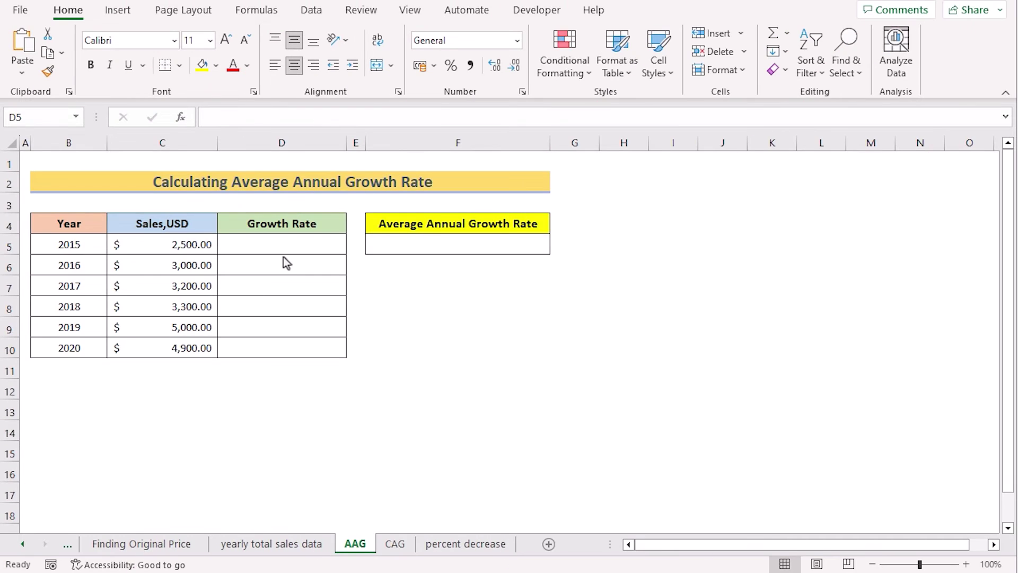
# Review the Year, Sales, Growth Rate and Average Annual Growth Rate headers
pyautogui.click(69, 223)
pyautogui.click(168, 222)
pyautogui.click(270, 221)
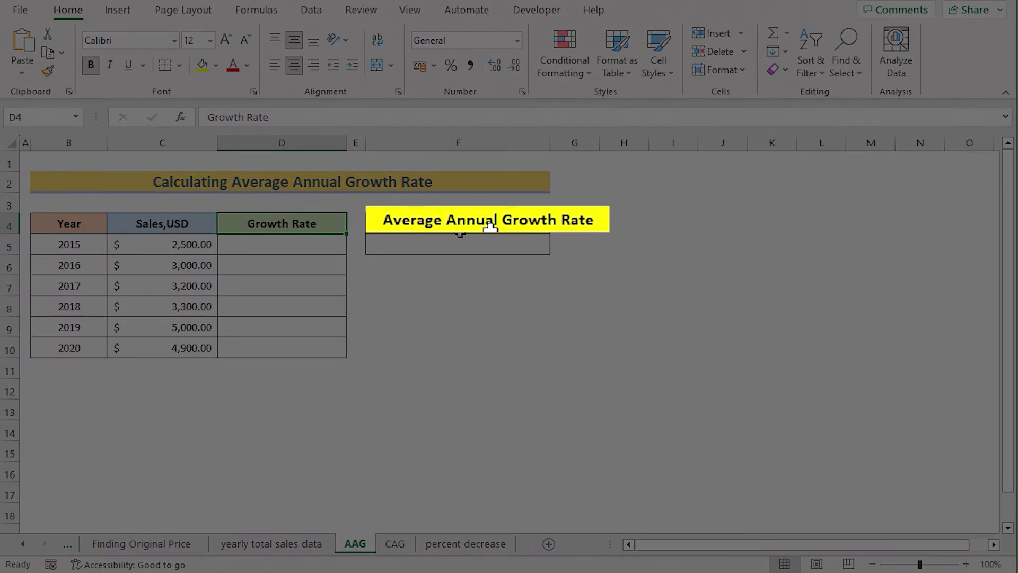
pyautogui.click(459, 232)
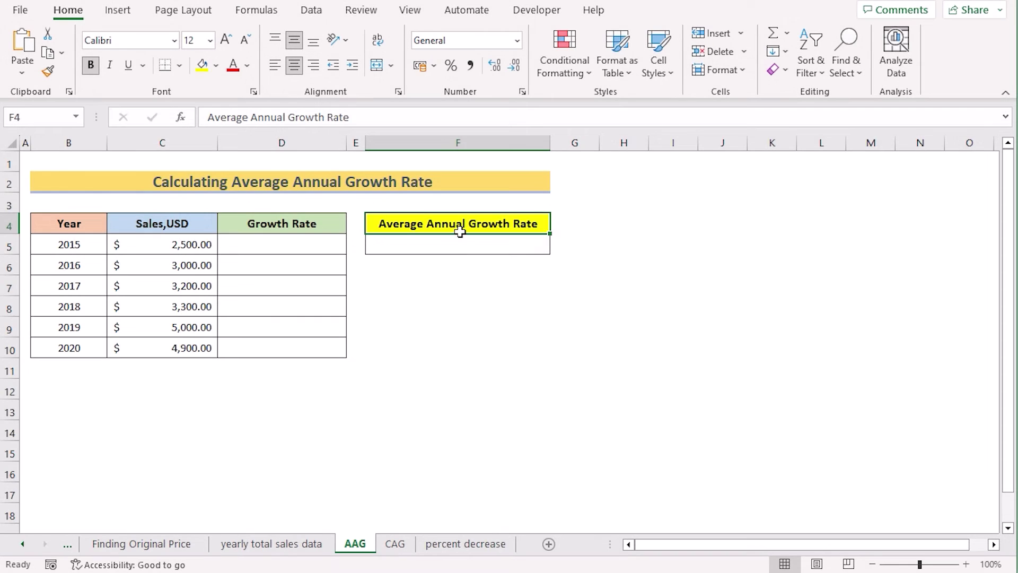
# Enter =(C6-C5)/C6 in D6 and fill to D10, giving 17%, 6%, 3%, 34%, -2%
pyautogui.click(258, 267)
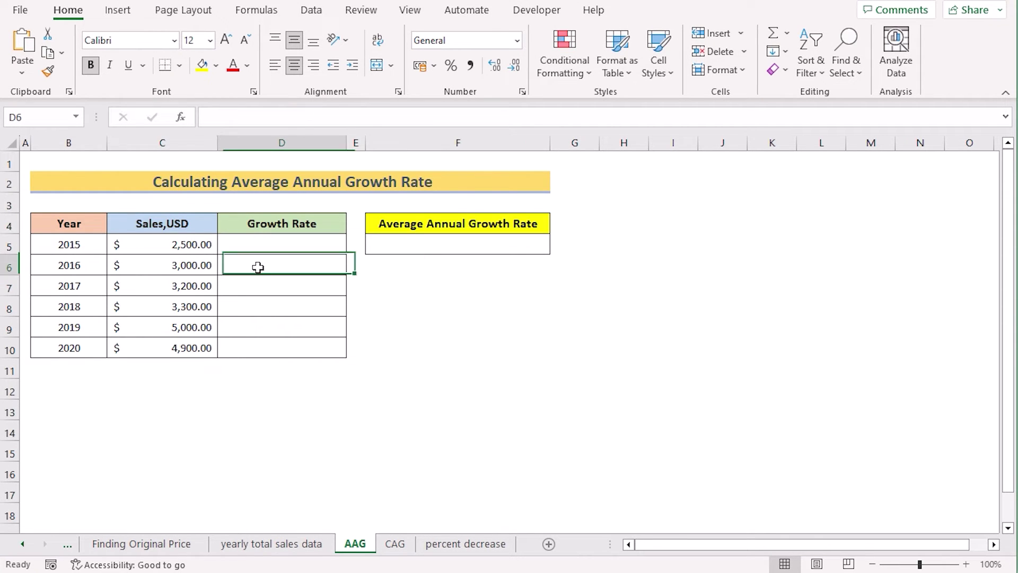
pyautogui.write('=')
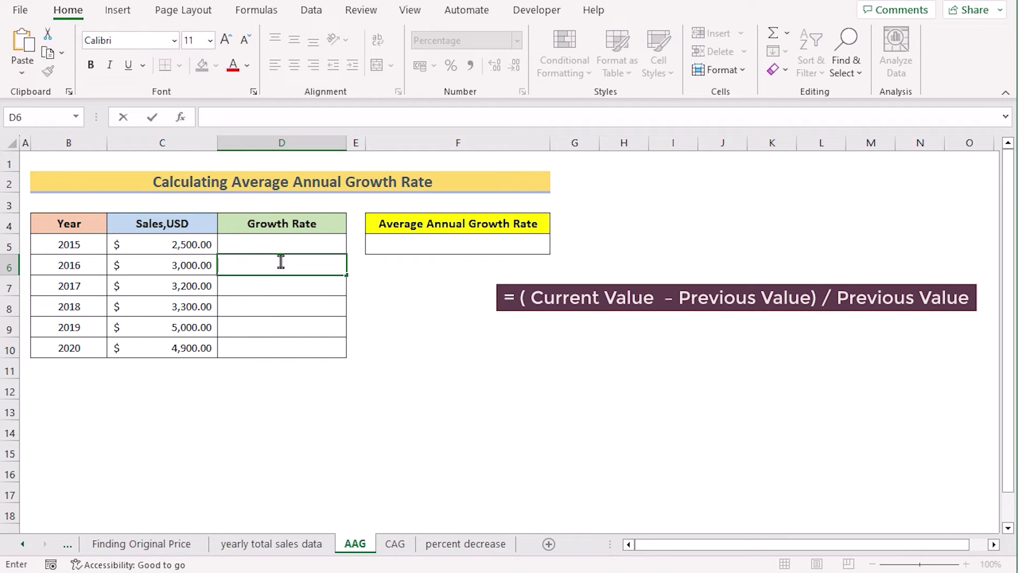
pyautogui.write('(C6-C5)/C6')
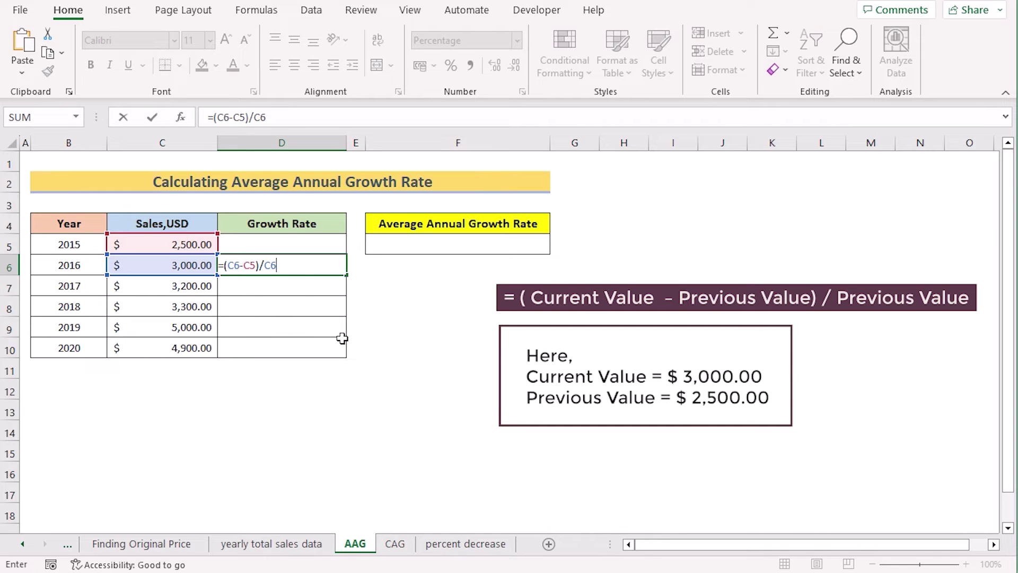
pyautogui.press('Return')
pyautogui.click(327, 264)
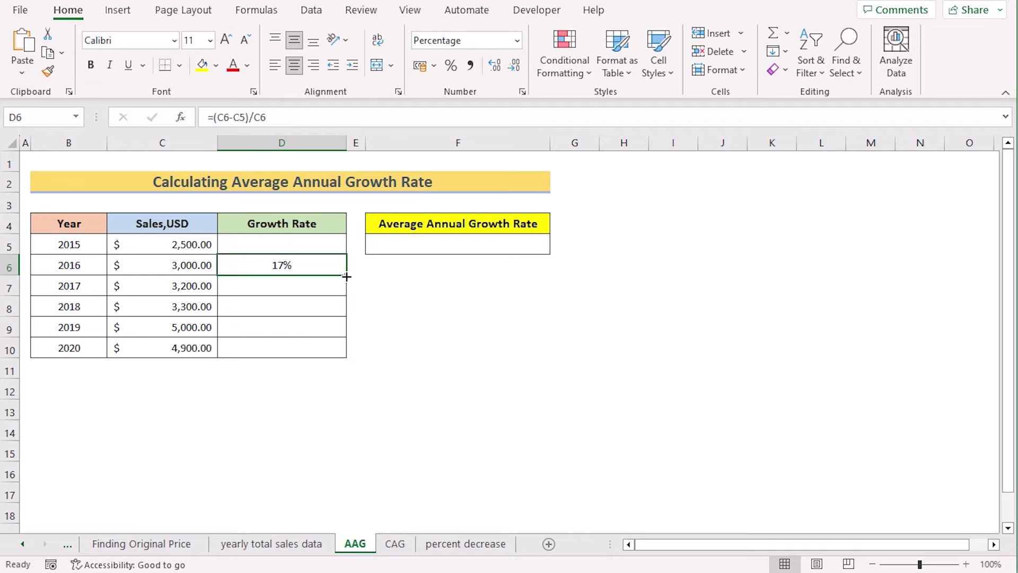
pyautogui.moveTo(347, 274); pyautogui.dragTo(345, 352)
pyautogui.click(325, 281)
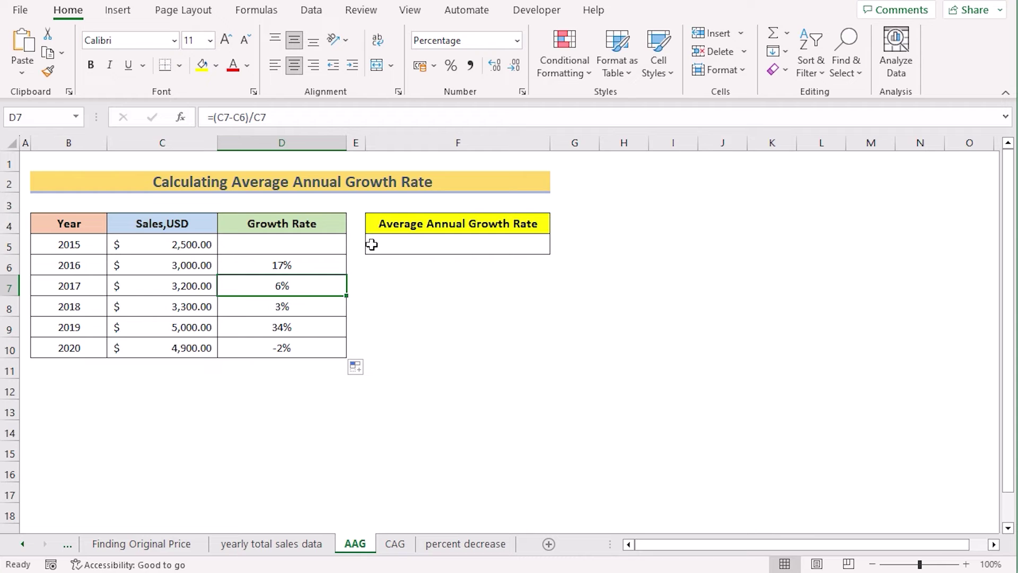
# Enter =AVERAGE(D6:D10) in F5 for a 12% average annual growth rate
pyautogui.click(449, 246)
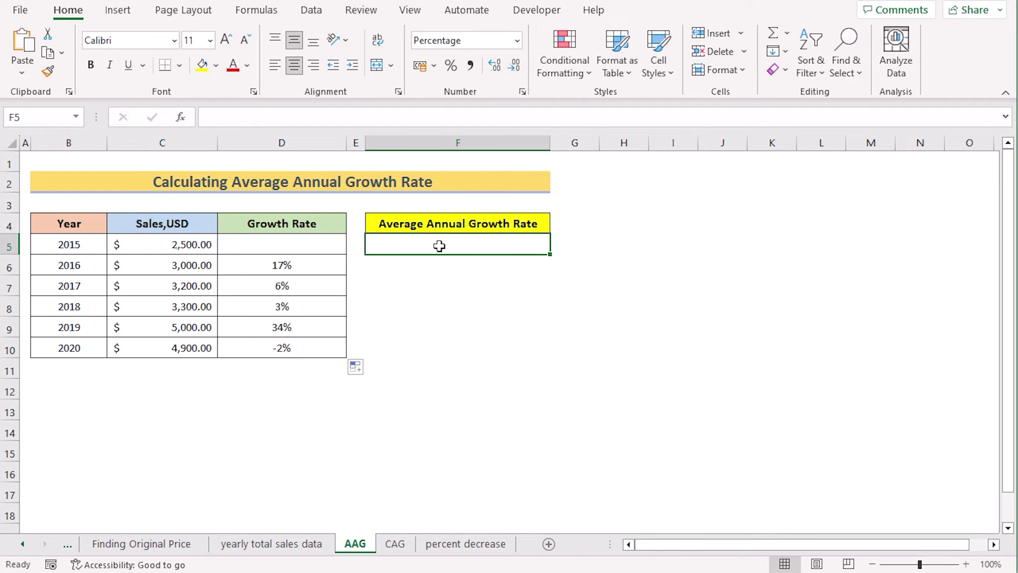
pyautogui.write('=A')
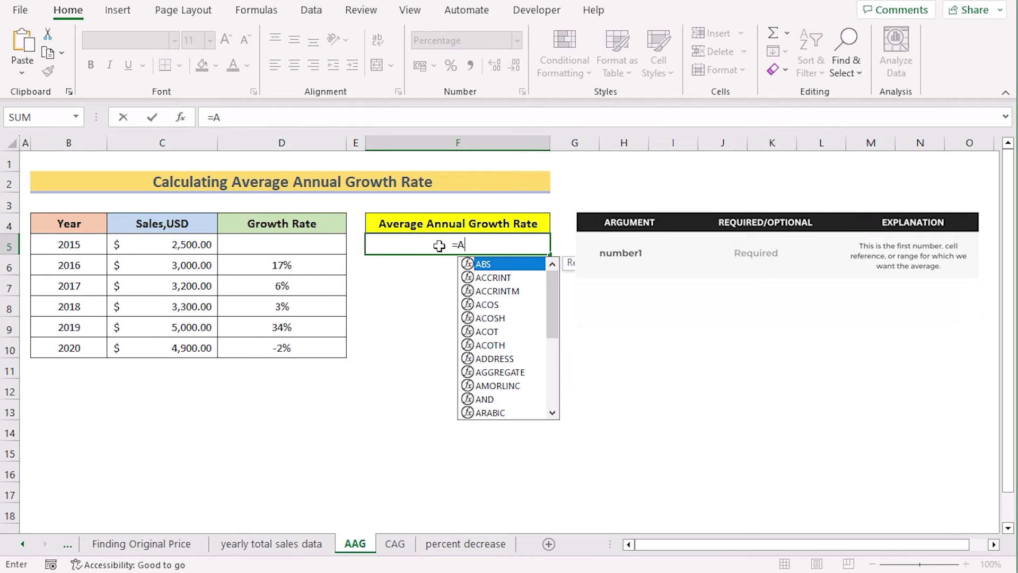
pyautogui.write('verage(')
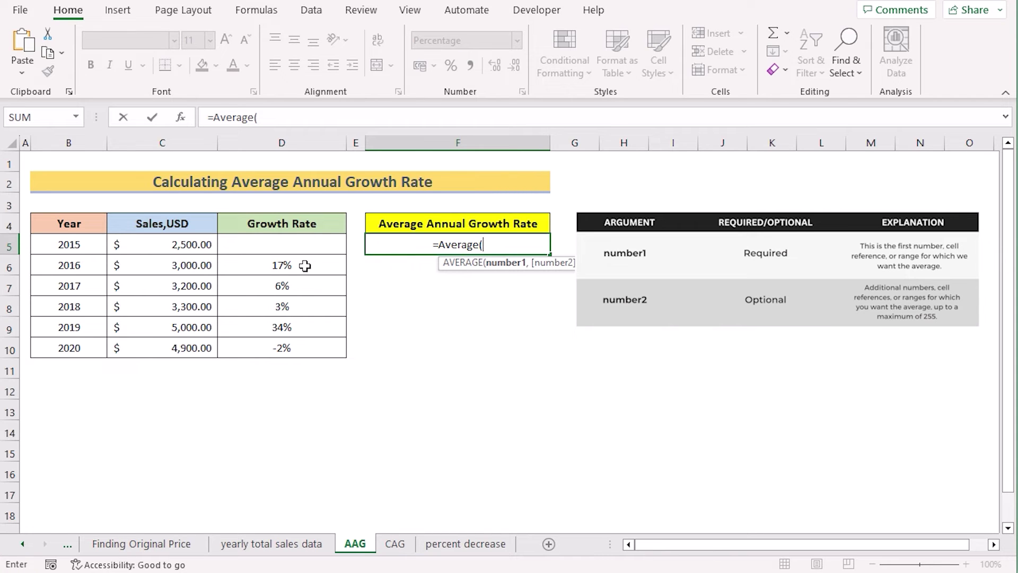
pyautogui.moveTo(305, 266); pyautogui.dragTo(327, 349)
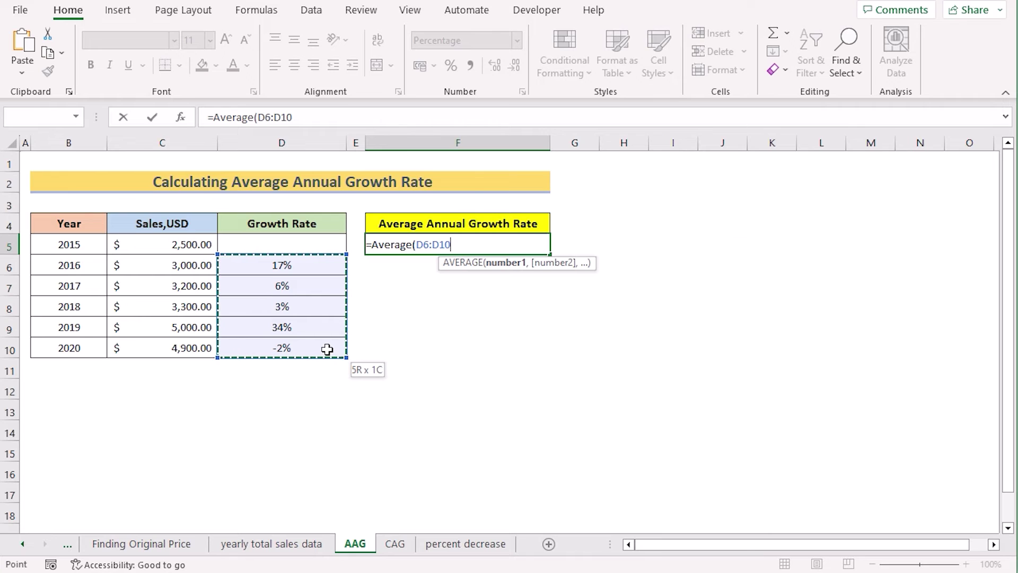
pyautogui.press('Return')
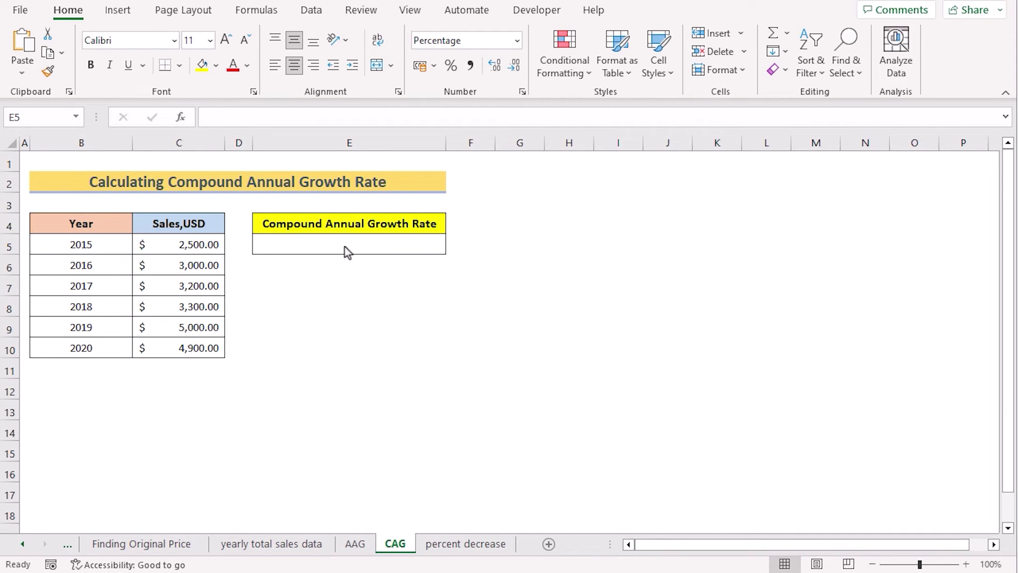
# Enter =(C10/C5)^(1/(6-1))-1 in E5 using the 2020 and 2015 sales
pyautogui.doubleClick(309, 244)
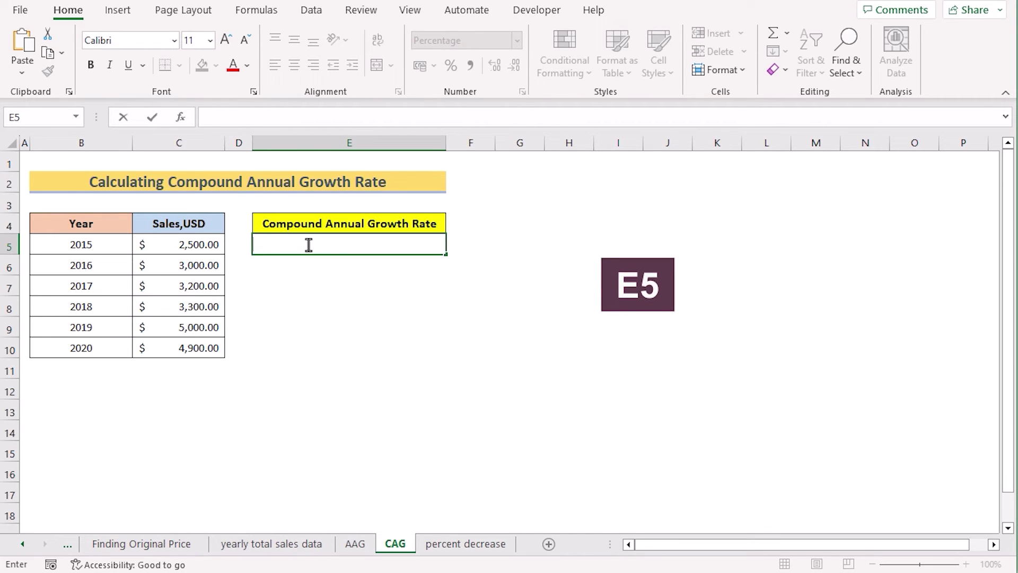
pyautogui.write('=')
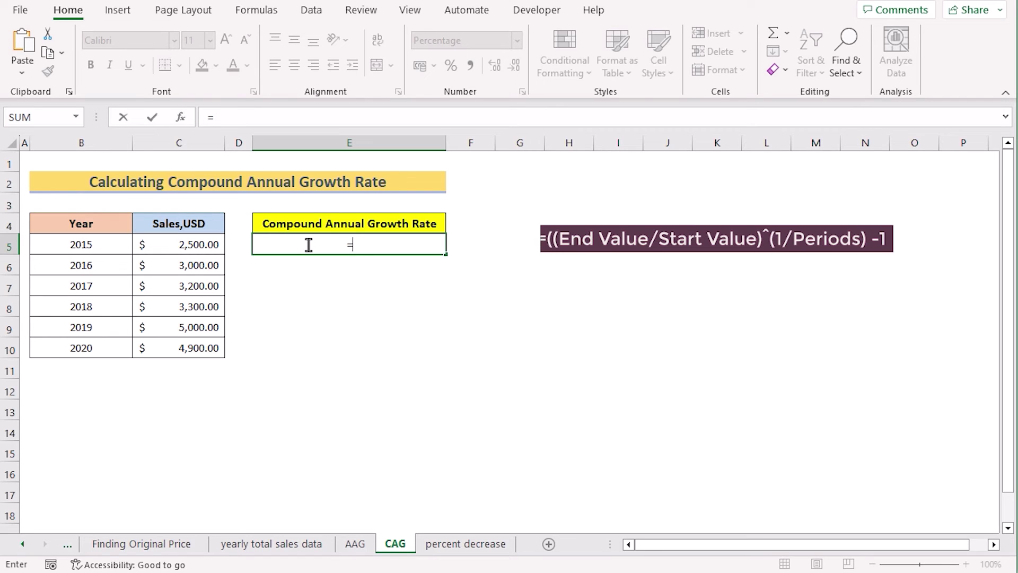
pyautogui.write('(')
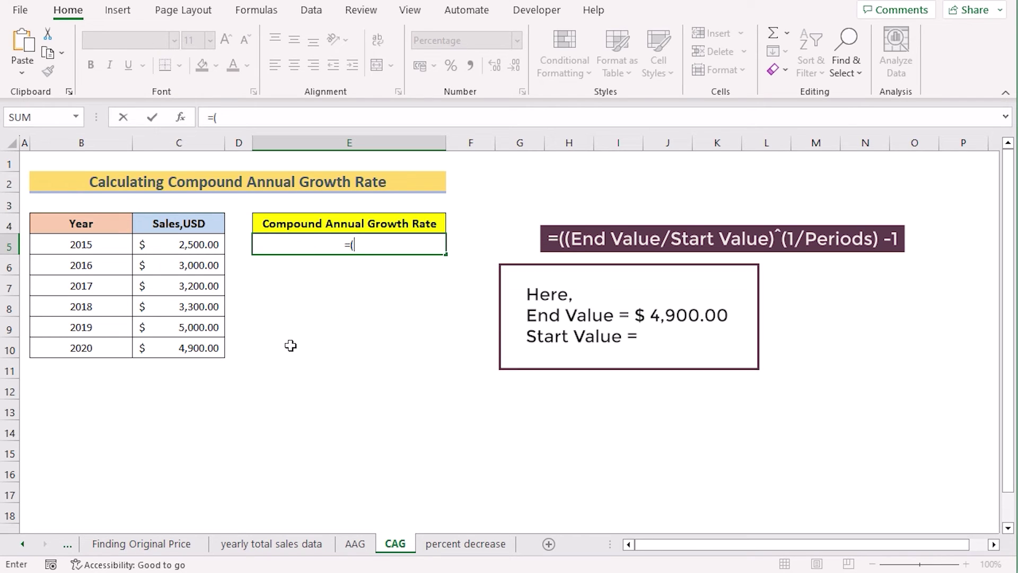
pyautogui.click(179, 348)
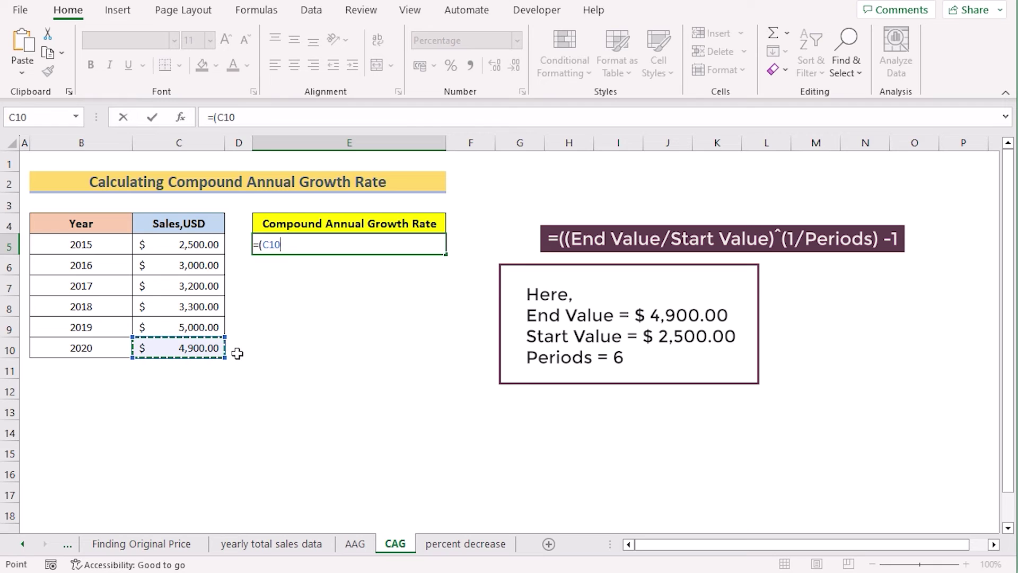
pyautogui.write('/')
pyautogui.click(163, 246)
pyautogui.write(')^(1/(6-1))-1')
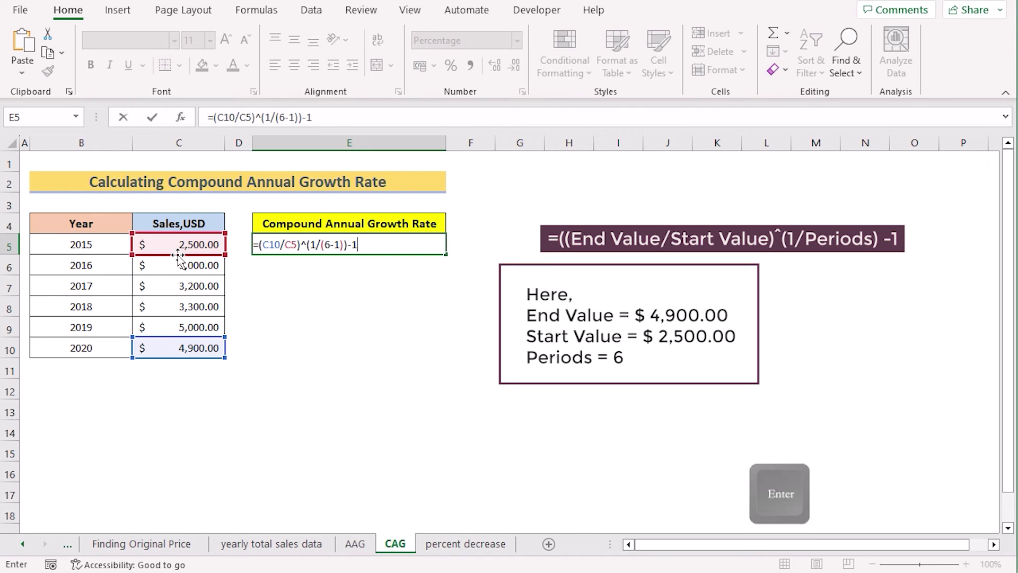
pyautogui.press('Return')
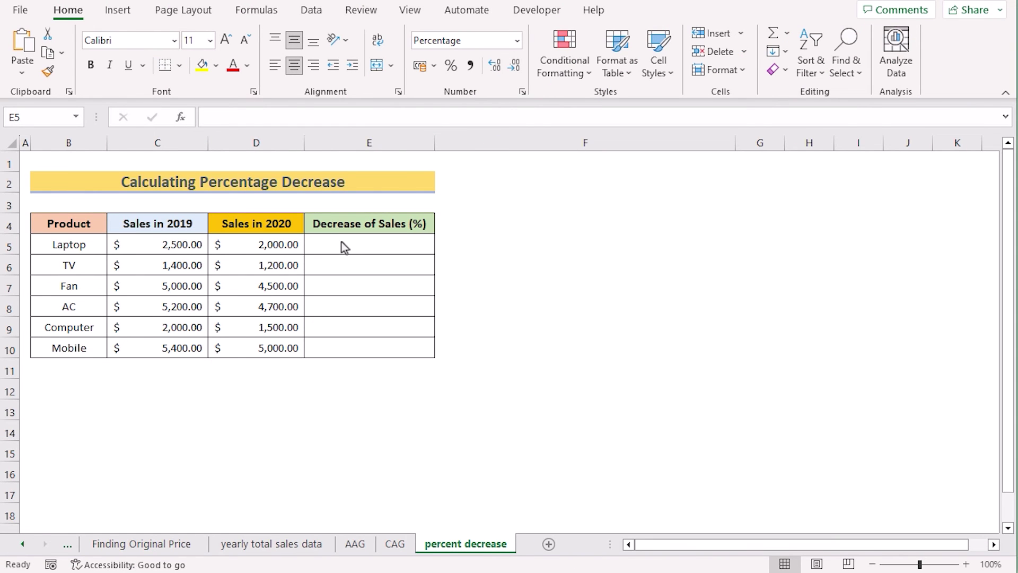
# Select the Laptop's Decrease of Sales cell E5
pyautogui.click(342, 243)
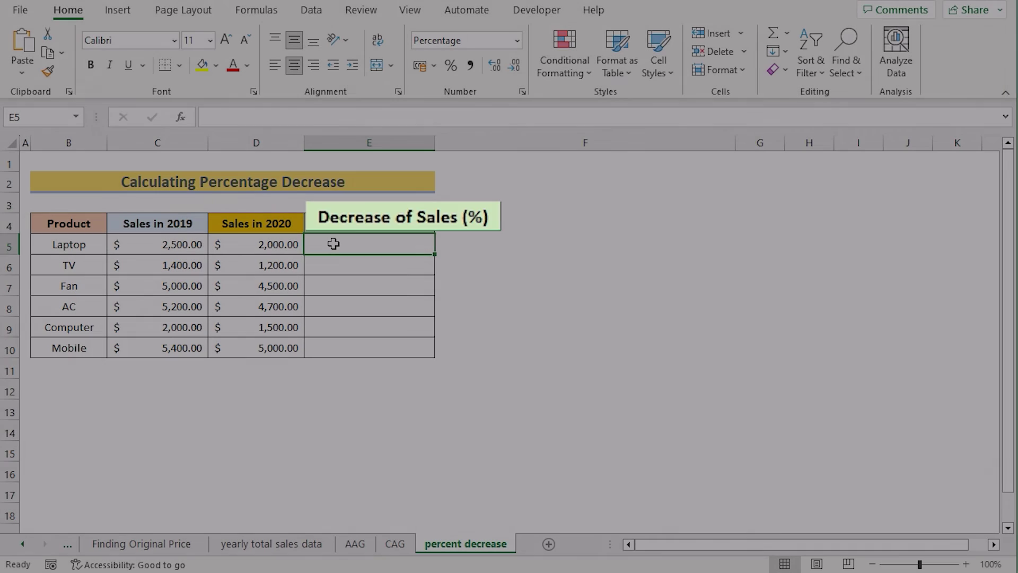
# Enter =(D5-C5)/C5 in E5 and fill it down to E10, showing -20% to -25%
pyautogui.write('=')
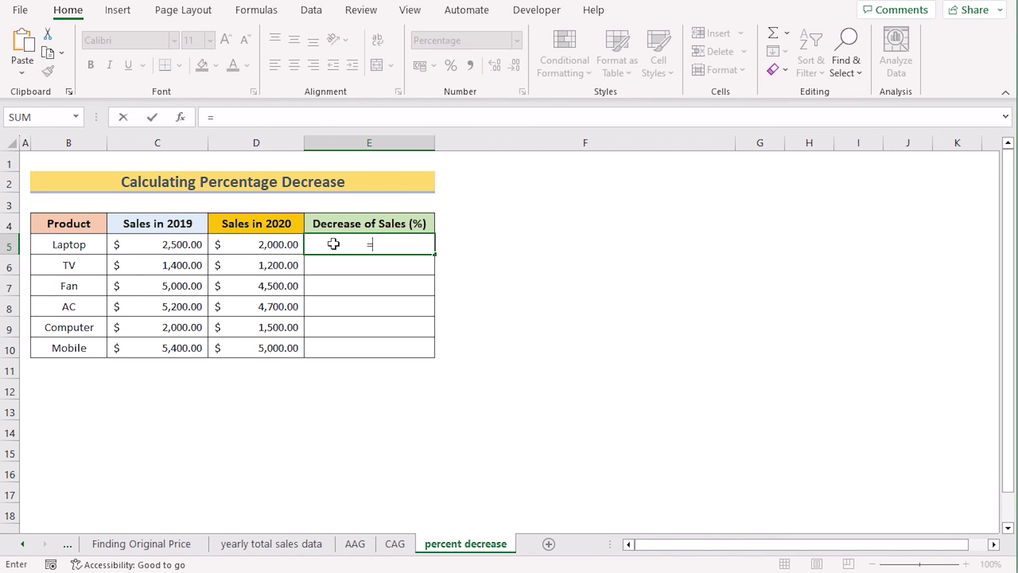
pyautogui.write('(')
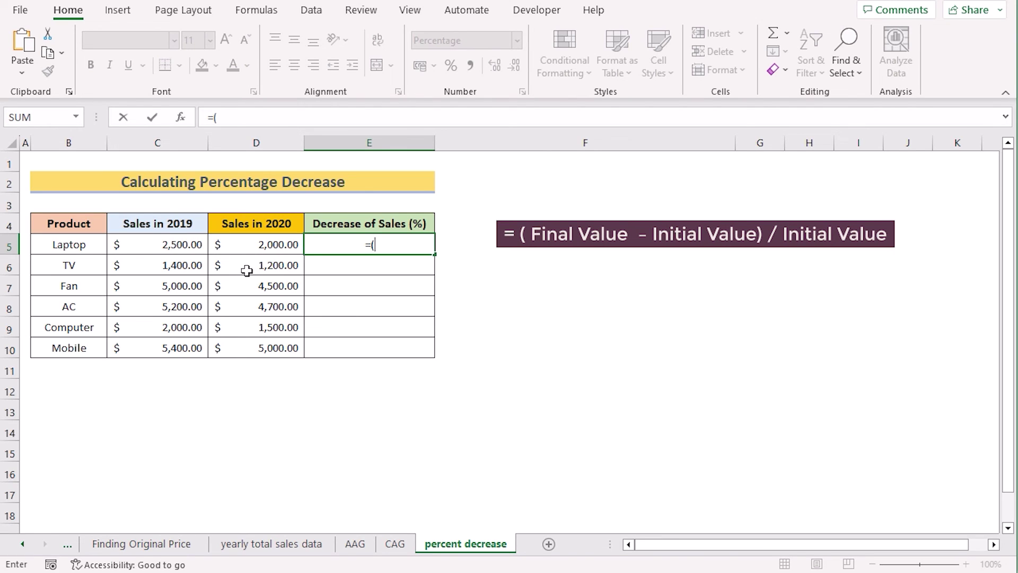
pyautogui.click(265, 243)
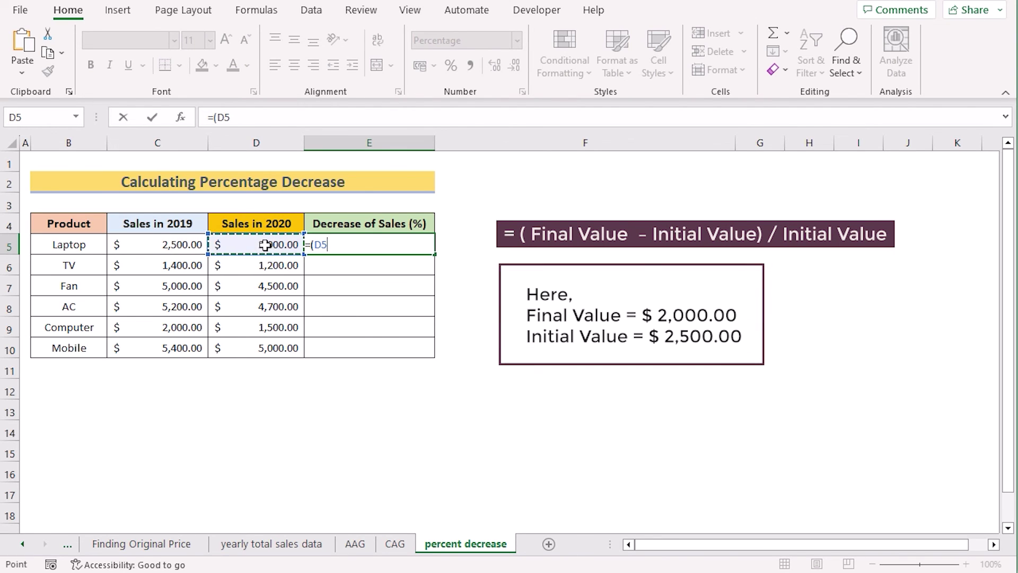
pyautogui.write('-')
pyautogui.click(172, 244)
pyautogui.write(')')
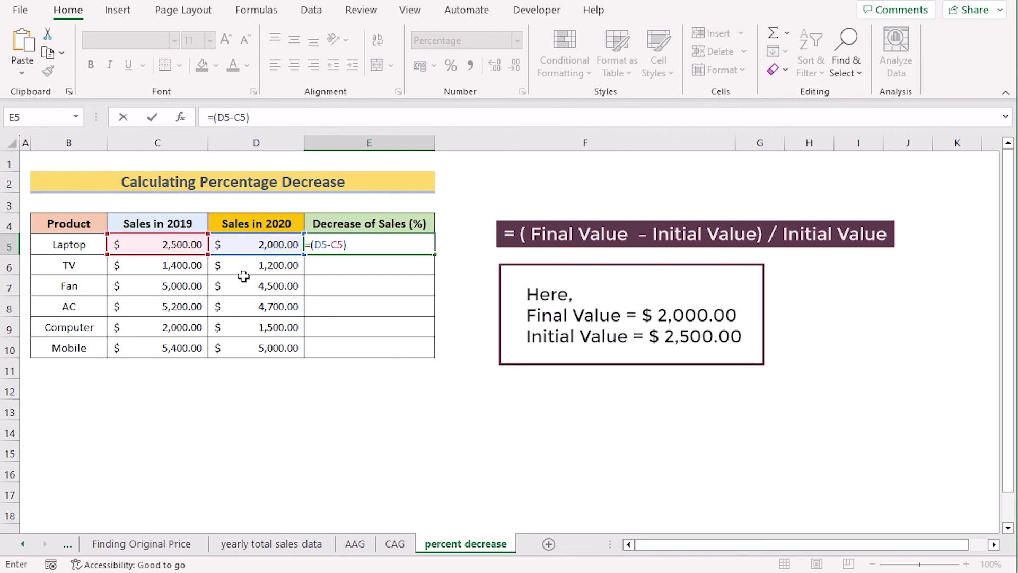
pyautogui.write('/')
pyautogui.click(175, 244)
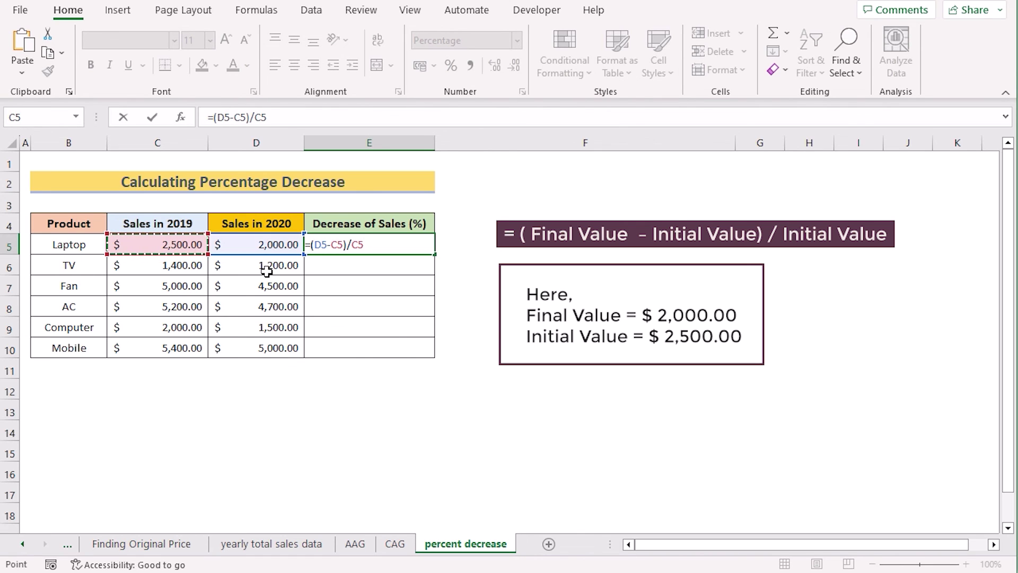
pyautogui.press('Return')
pyautogui.click(331, 243)
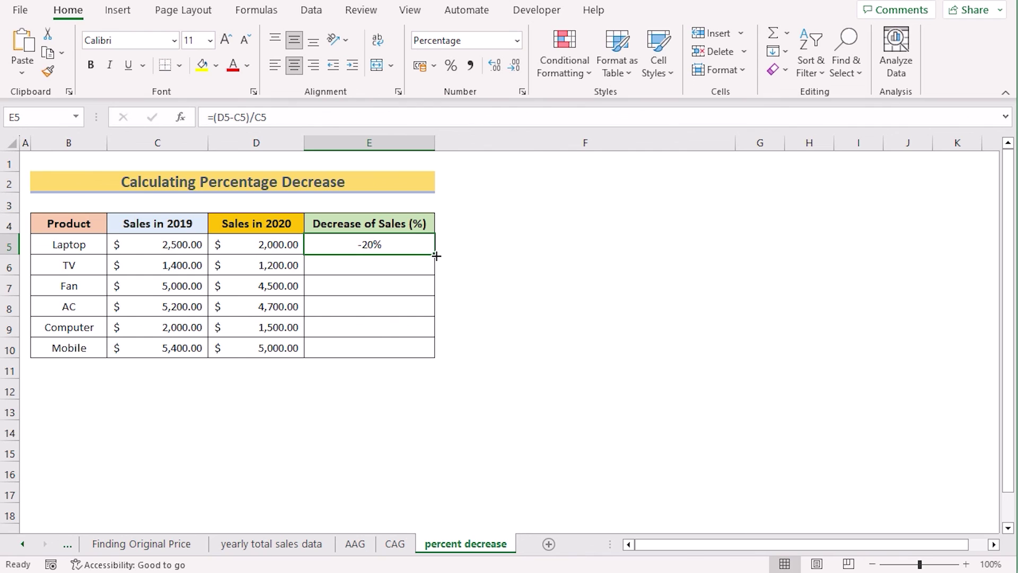
pyautogui.moveTo(436, 254); pyautogui.dragTo(423, 355)
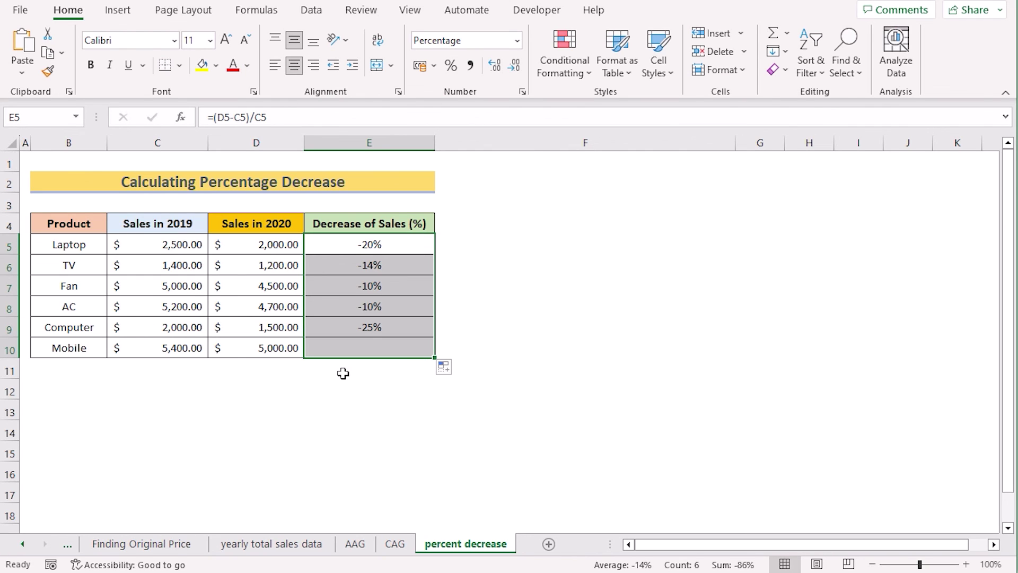